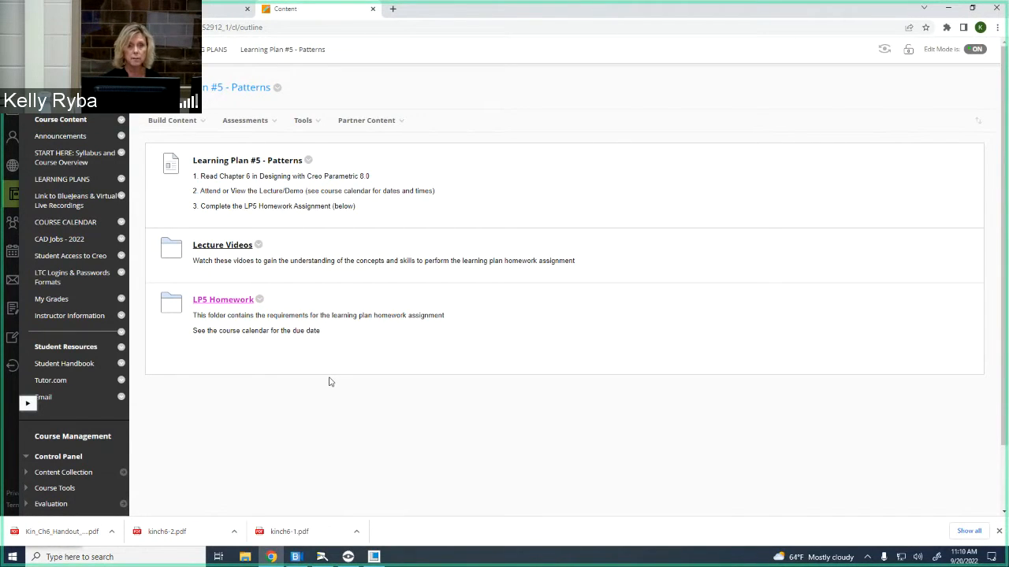
- Open the LP5 Homework folder, view its attached Creo1_LP5_HWProbs.pdf handout and close it
left_click(234, 301)
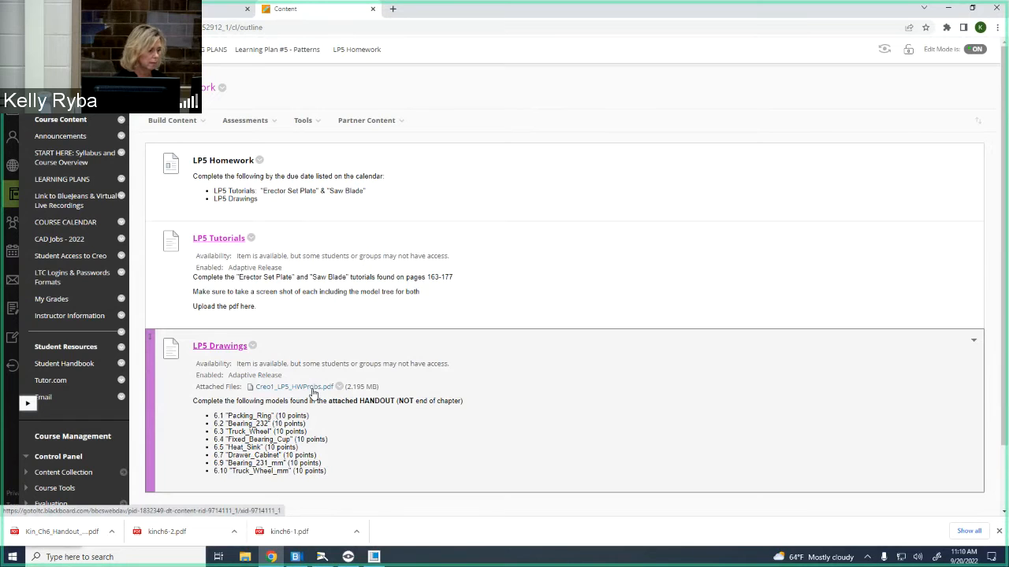
left_click(306, 388)
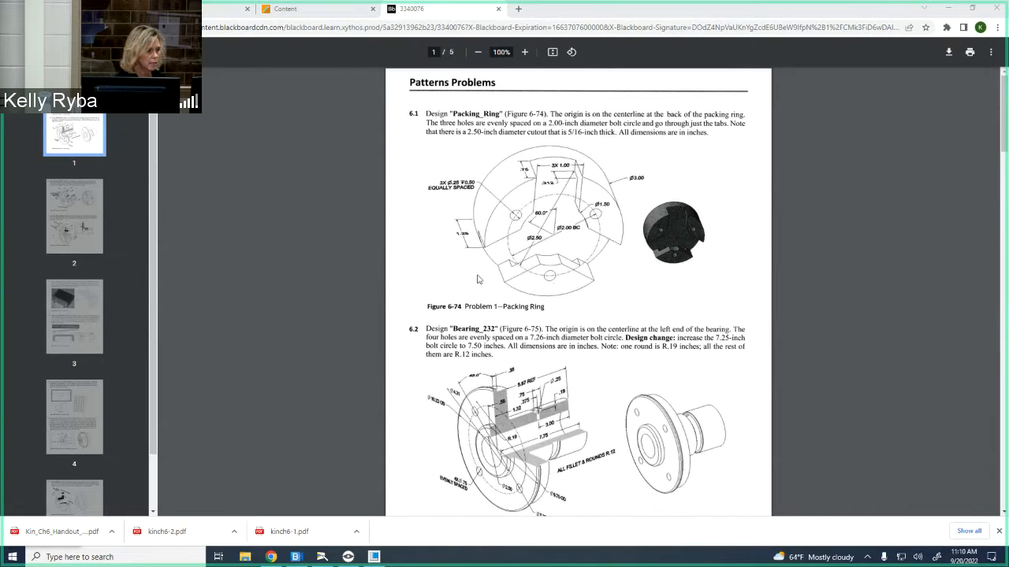
left_click(498, 9)
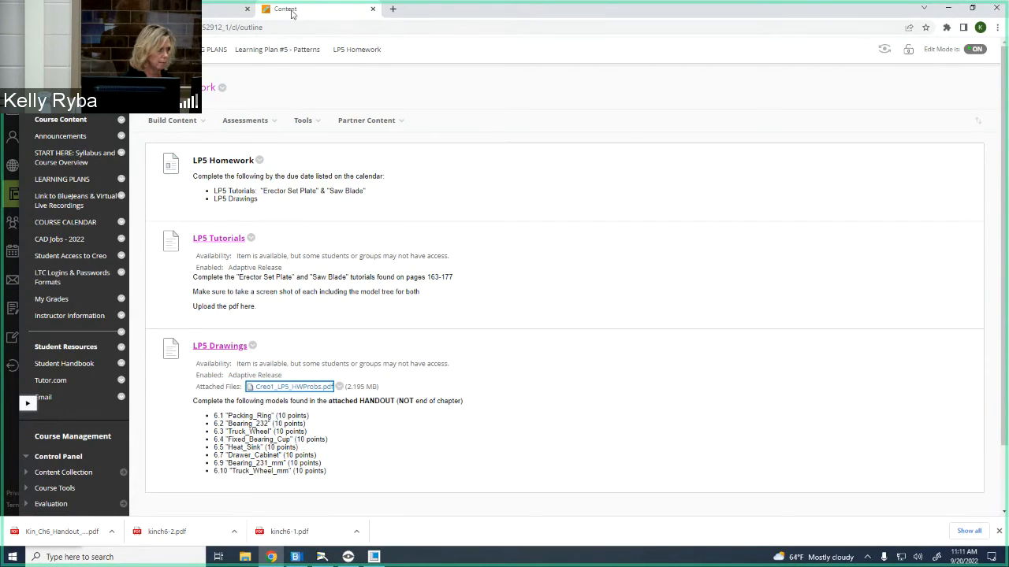
- Switch to Creo Parametric and set the working directory to the Creo1_2022 folder under Creo on the H: drive
left_click(951, 10)
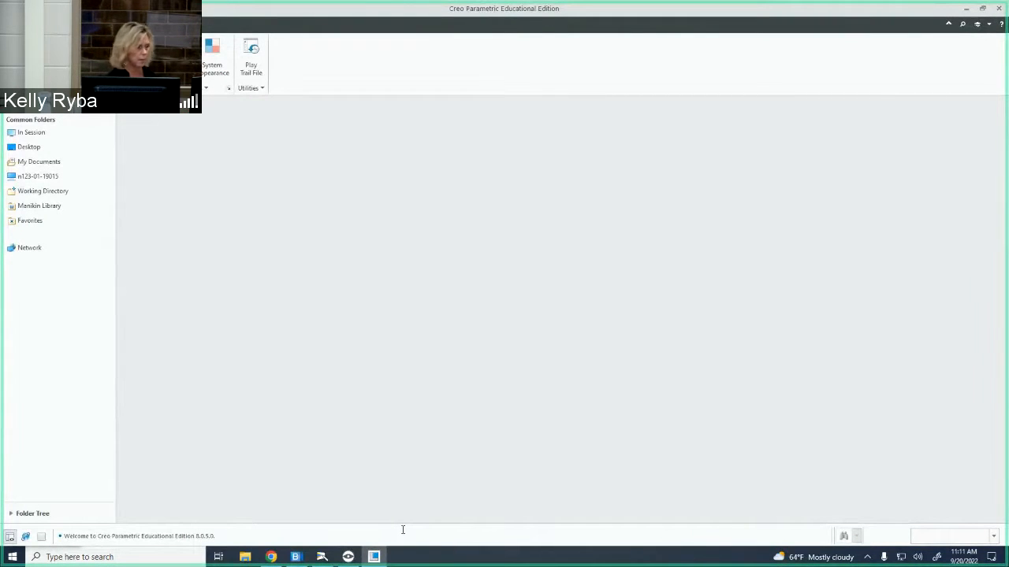
left_click(93, 62)
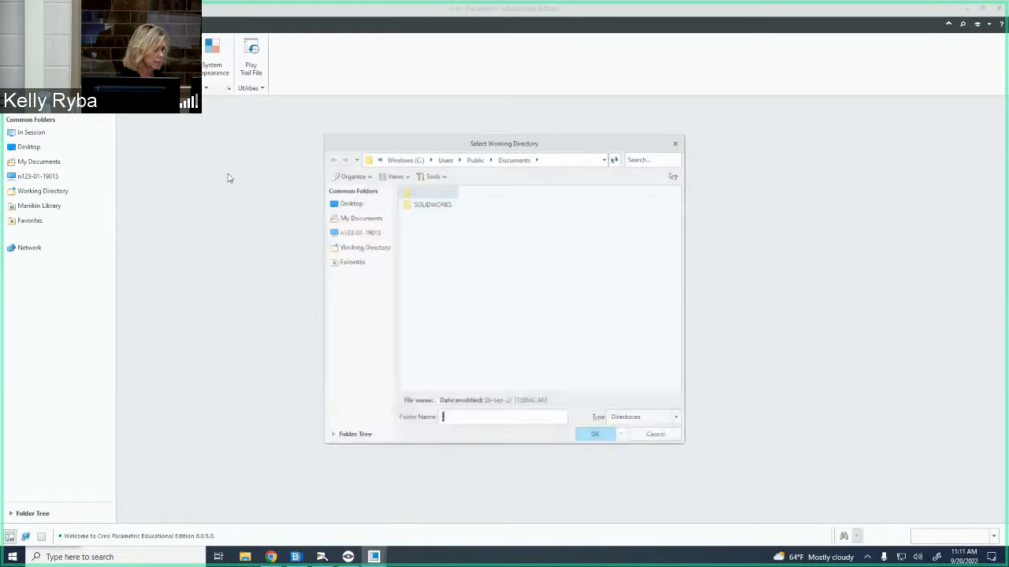
left_click(365, 234)
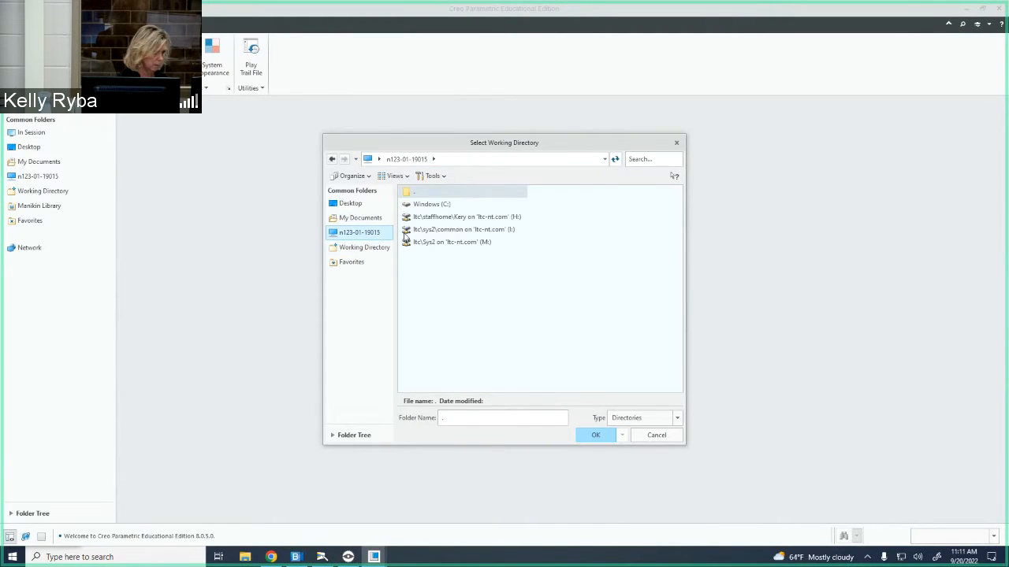
double_click(490, 218)
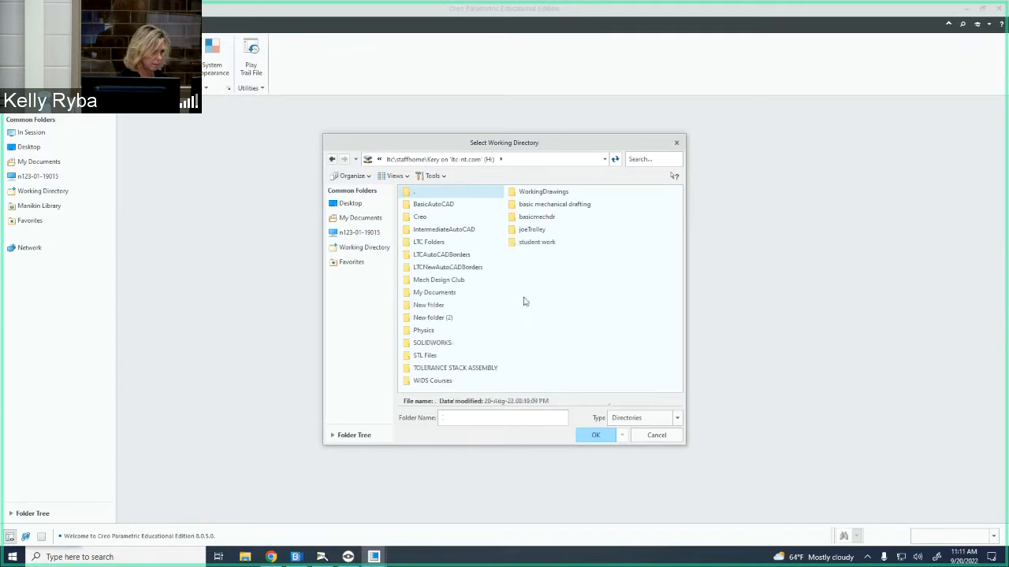
double_click(418, 217)
left_click(427, 230)
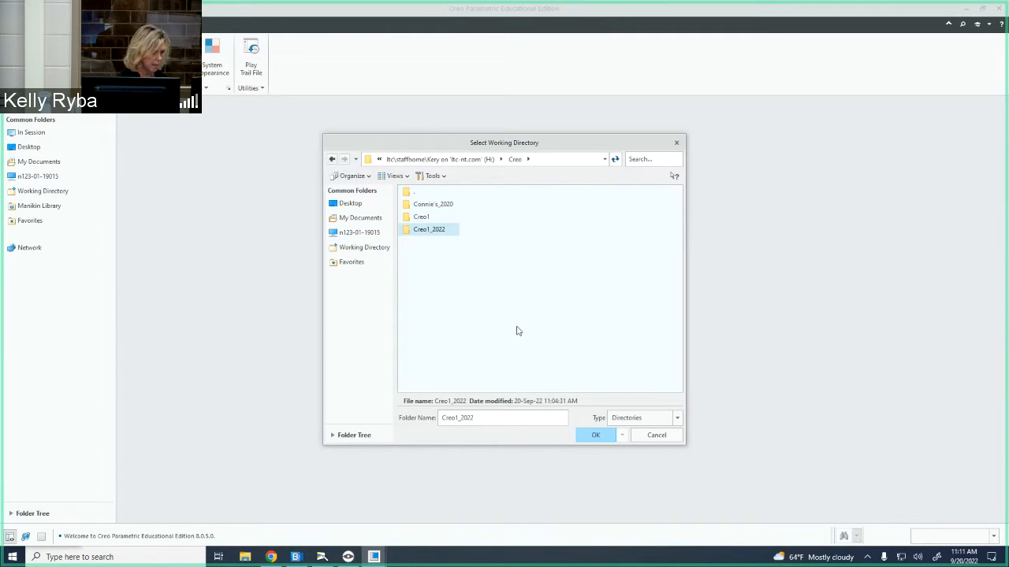
left_click(590, 436)
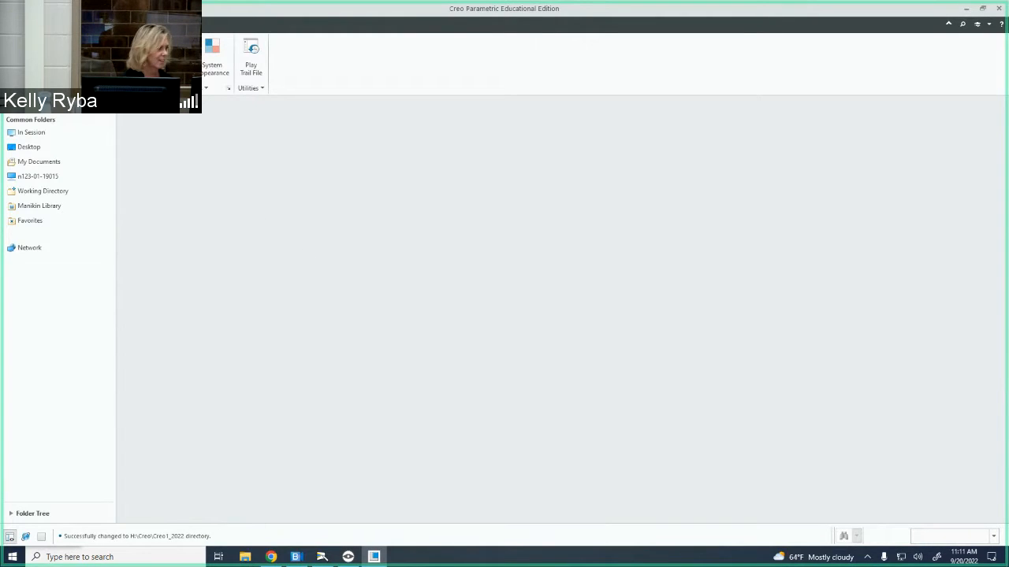
- Create a new solid part named packing_ring using the default template
key("ctrl+n")
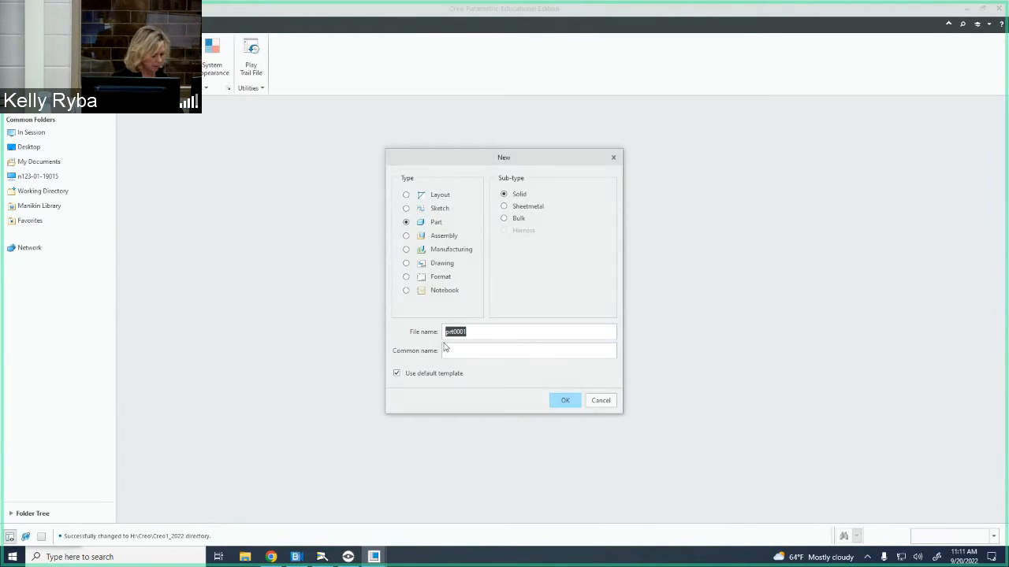
type("packing")
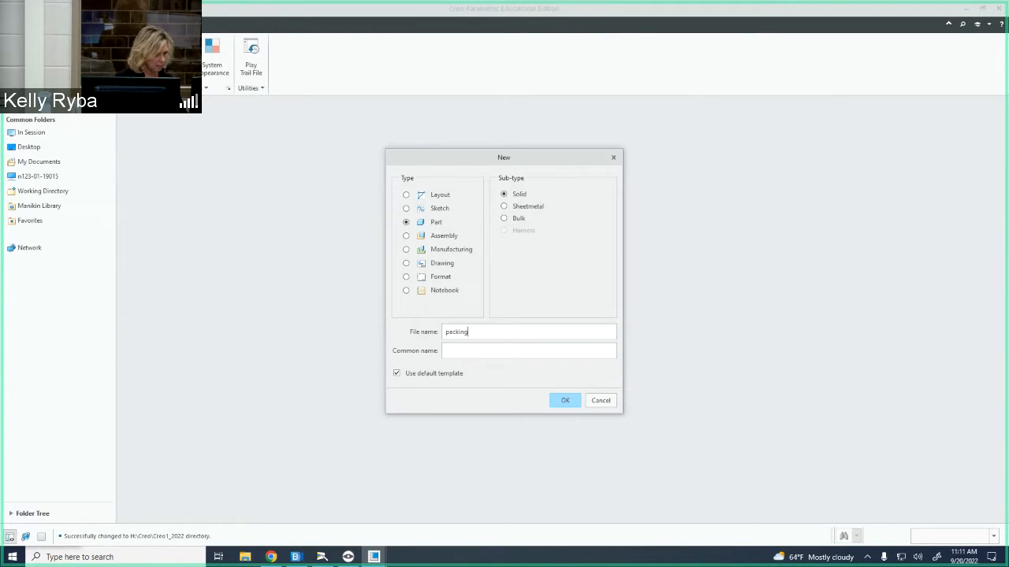
type("_ring")
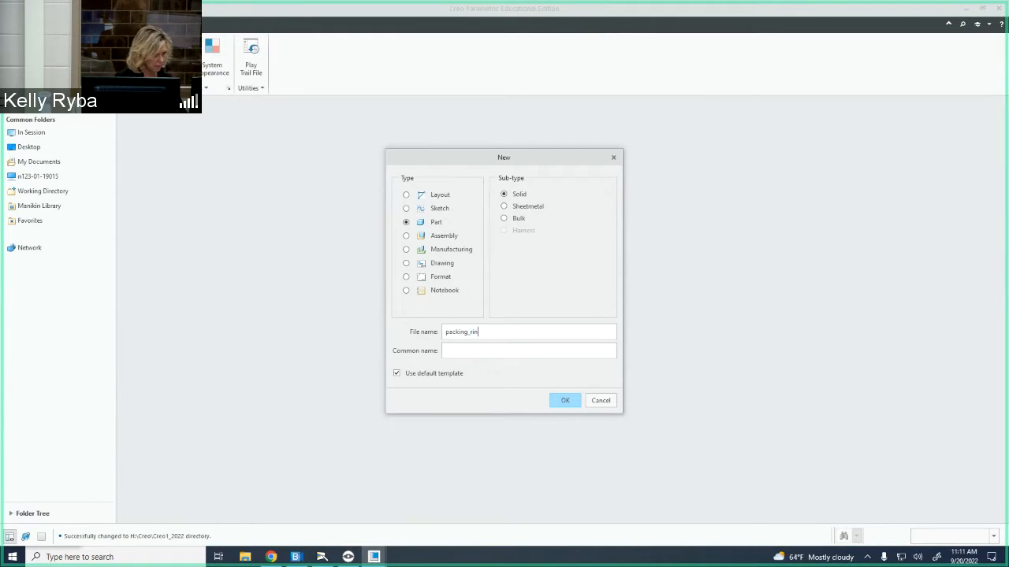
left_click(562, 401)
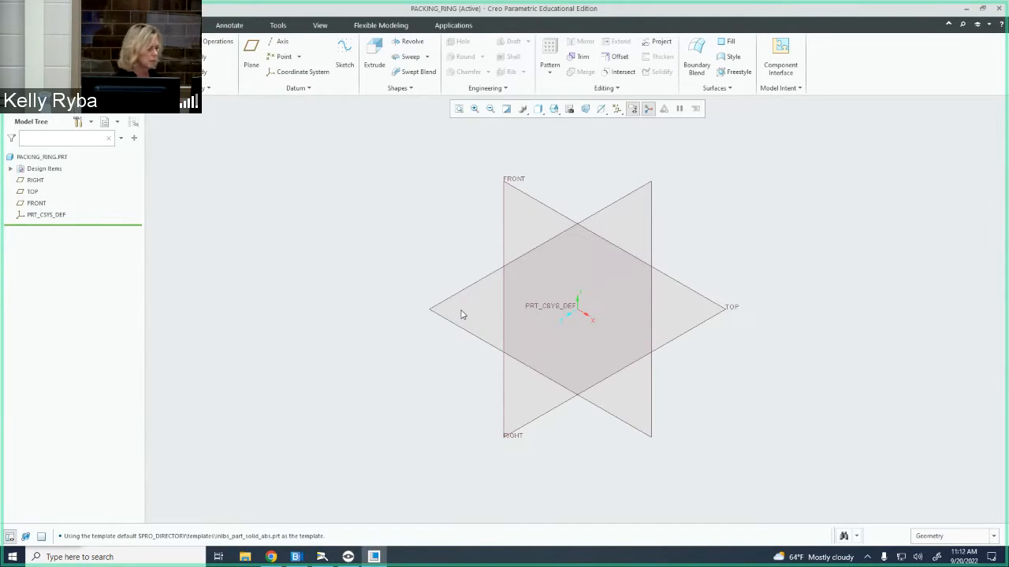
- Check the Packing_Ring drawing in the document camera view, and start an Extrude sketch on the TOP plane in Creo Parametric
left_click(322, 561)
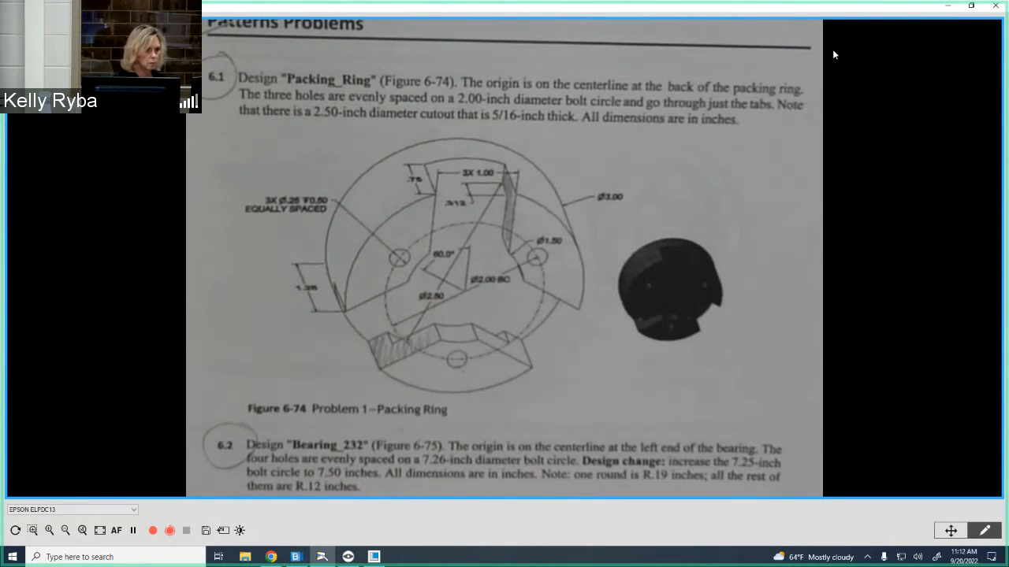
left_click(950, 6)
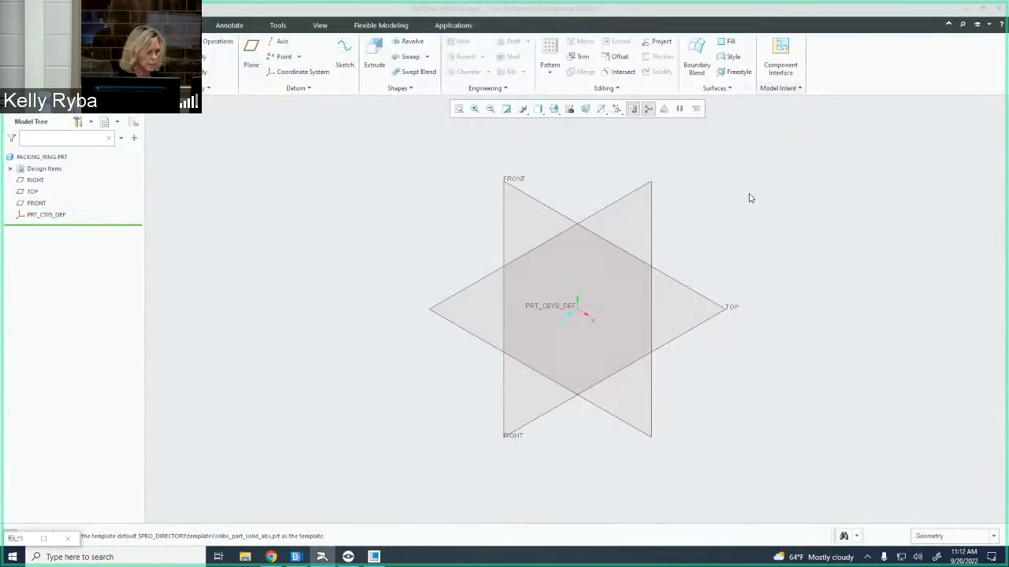
left_click(709, 305)
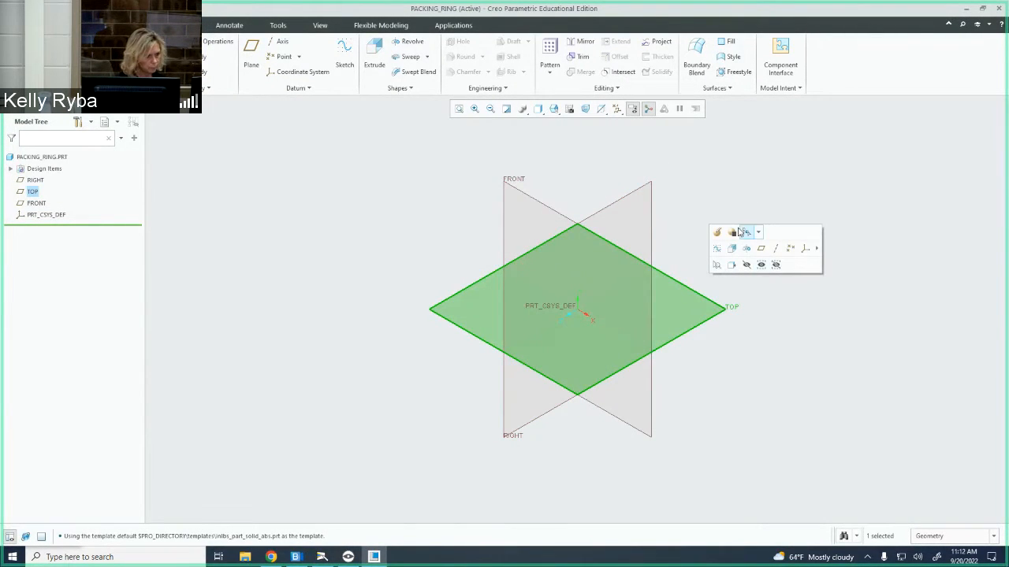
left_click(681, 223)
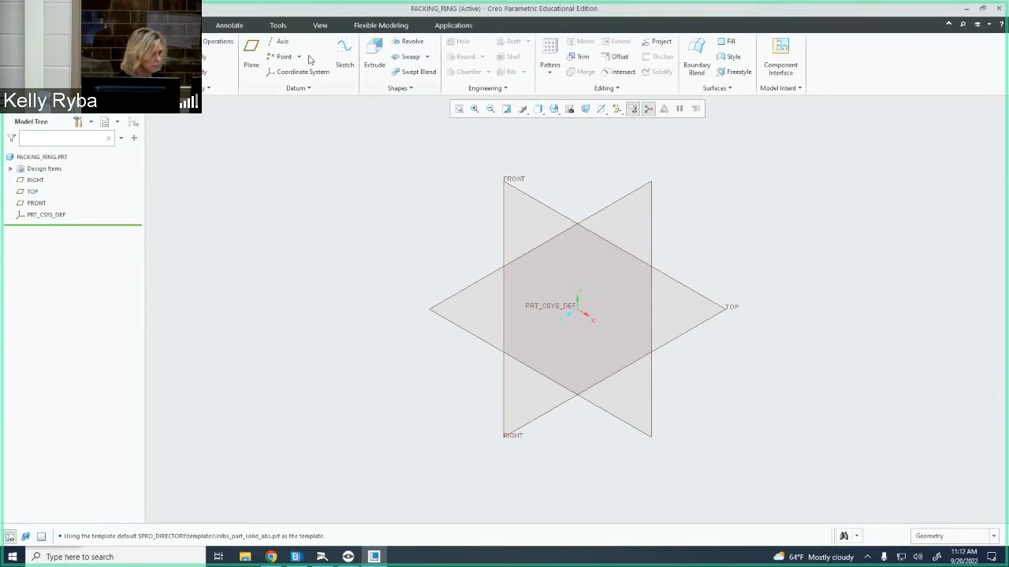
left_click(374, 67)
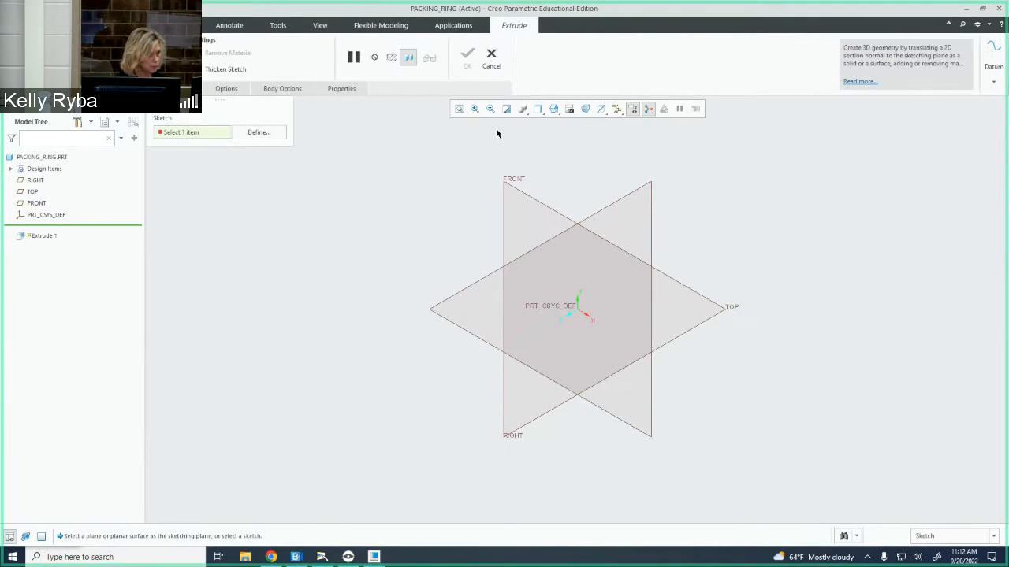
left_click(259, 132)
left_click(685, 288)
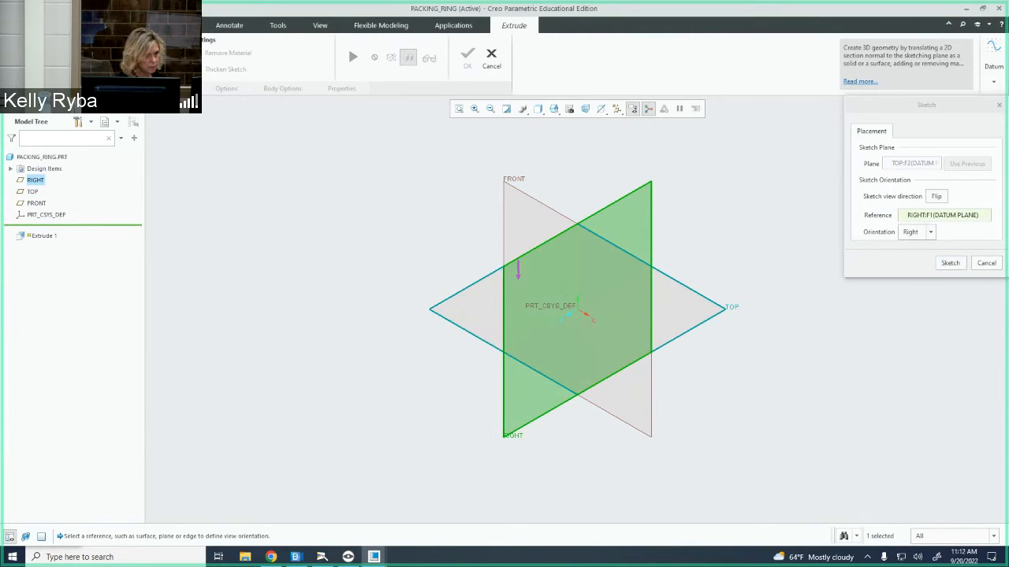
left_click(949, 263)
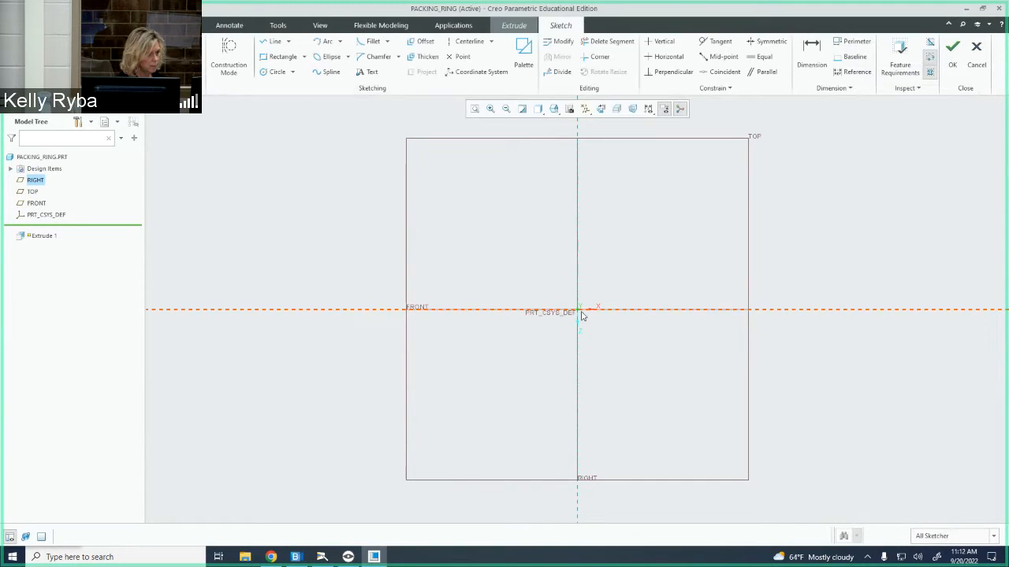
- Sketch a circle about 0.15 in in diameter centred on the origin
scroll(576, 315, "down", 5)
scroll(577, 315, "down", 4)
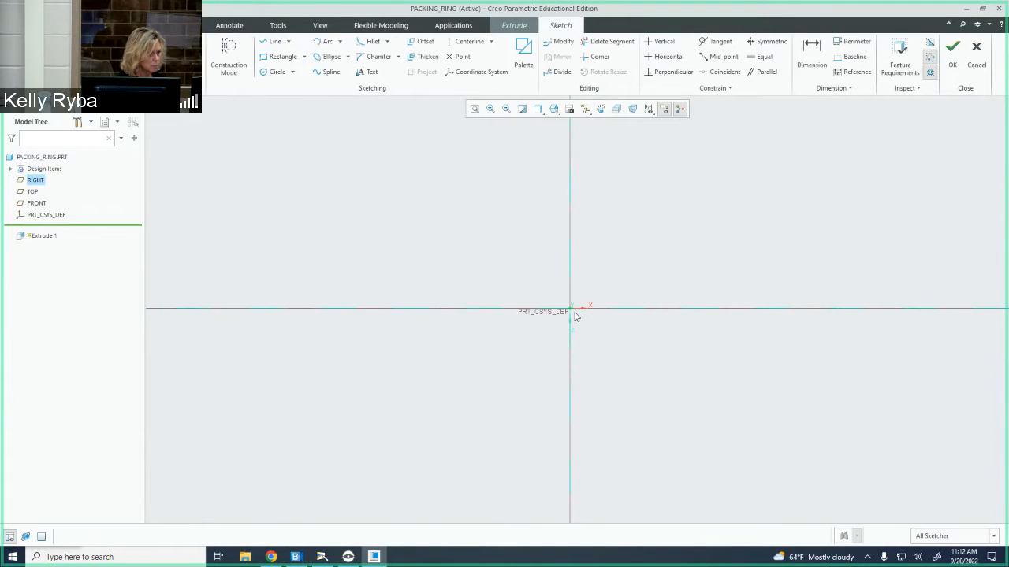
scroll(557, 308, "down", 3)
scroll(587, 307, "down", 2)
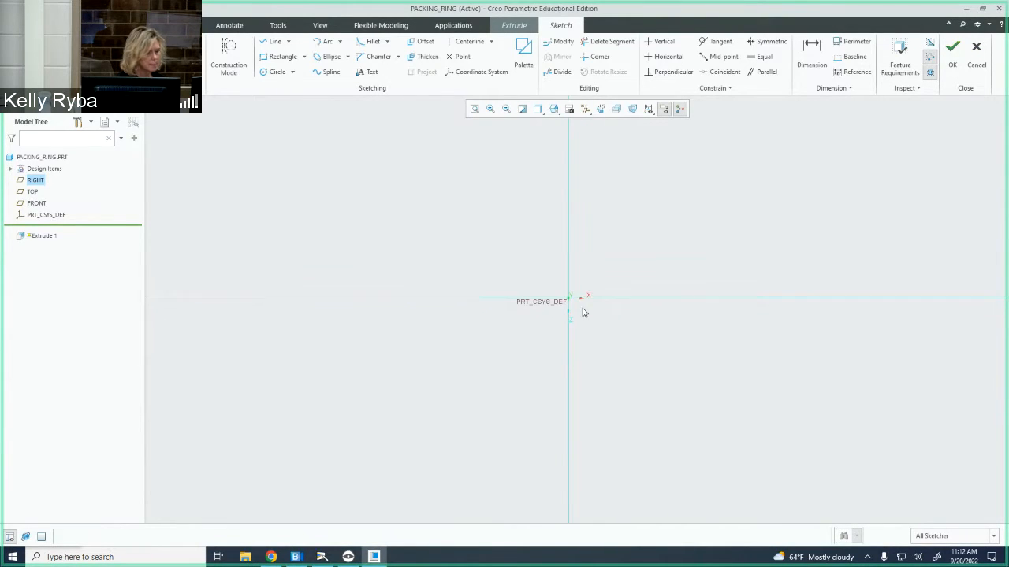
scroll(575, 288, "down", 5)
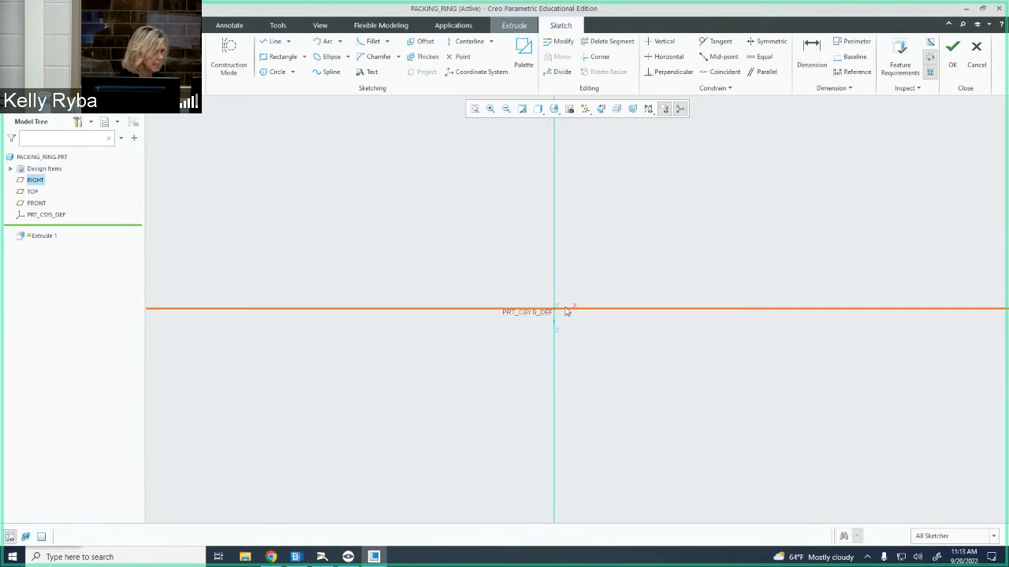
left_click(276, 75)
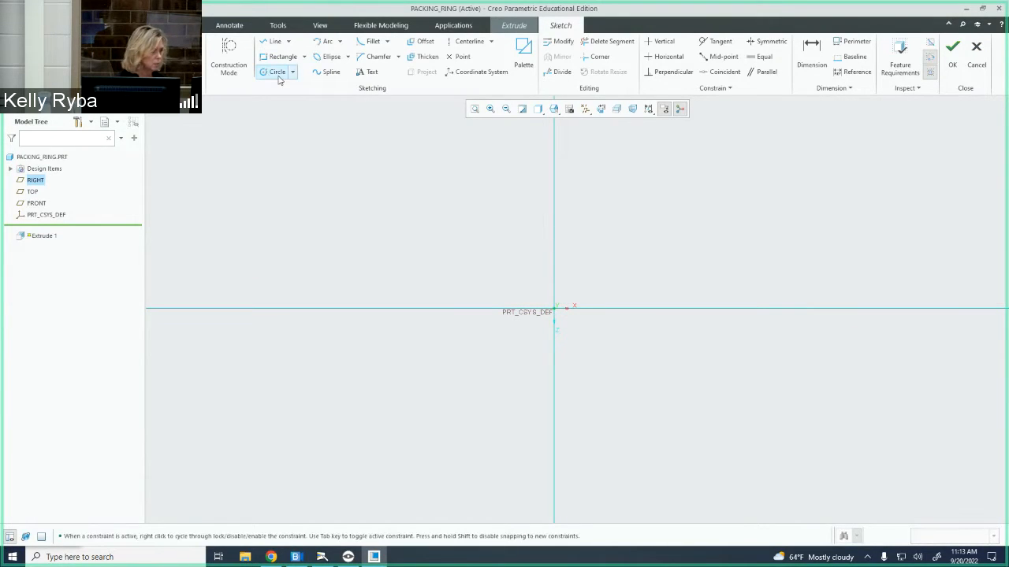
left_click(554, 309)
left_click(579, 301)
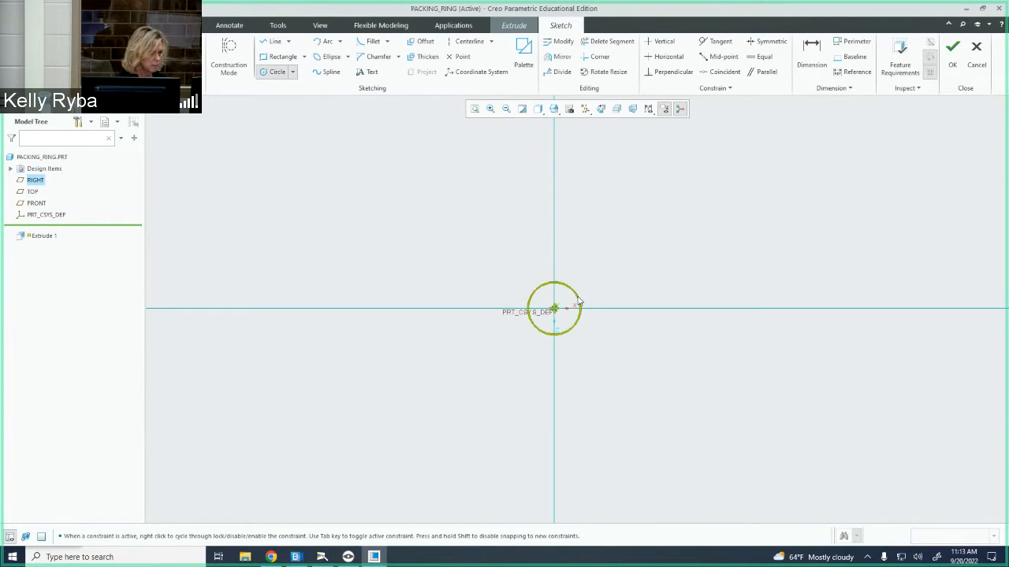
middle_click(584, 283)
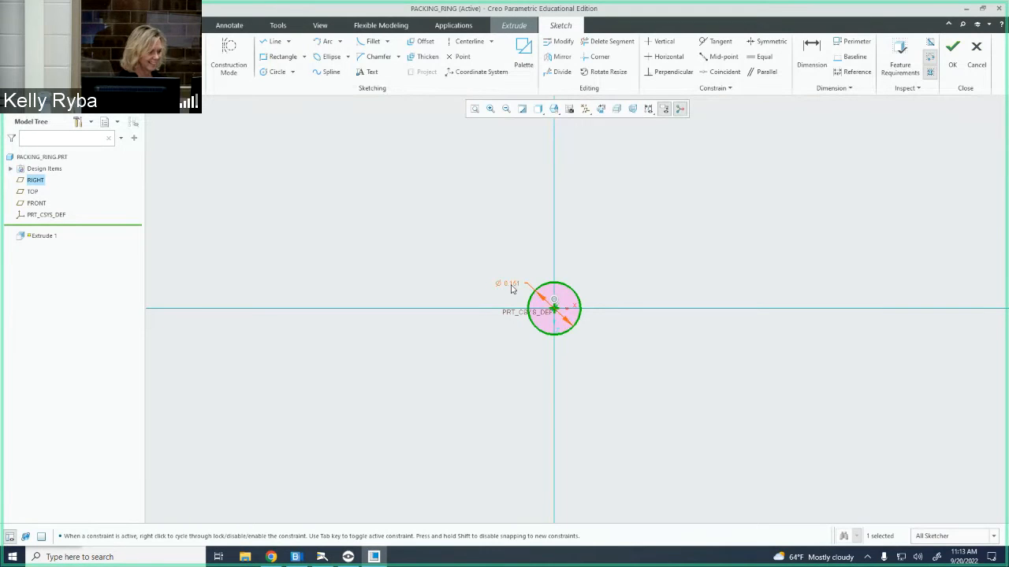
- Set the circle's diameter to 3 in and finish the sketch
double_click(511, 284)
type("1")
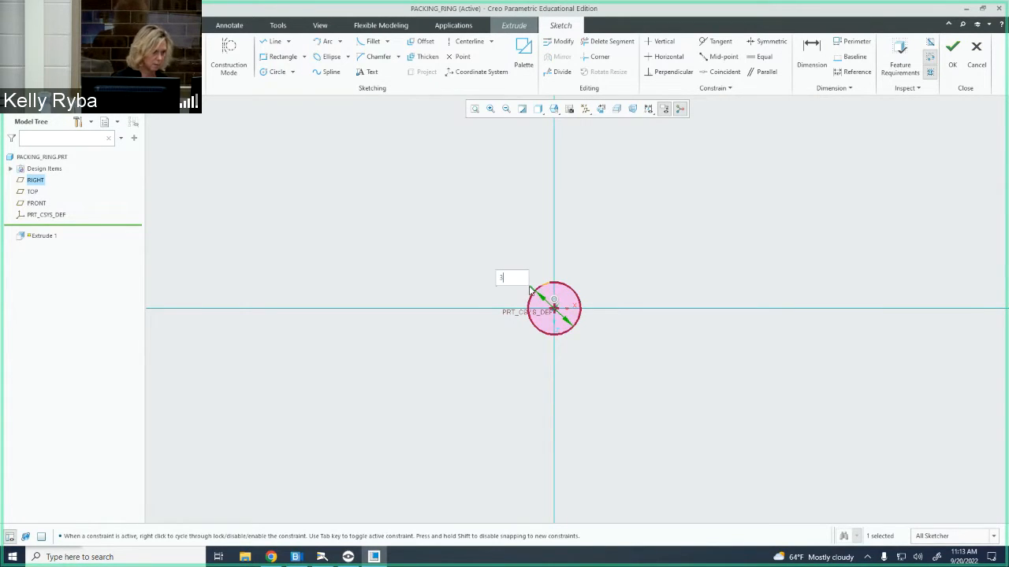
key("Return")
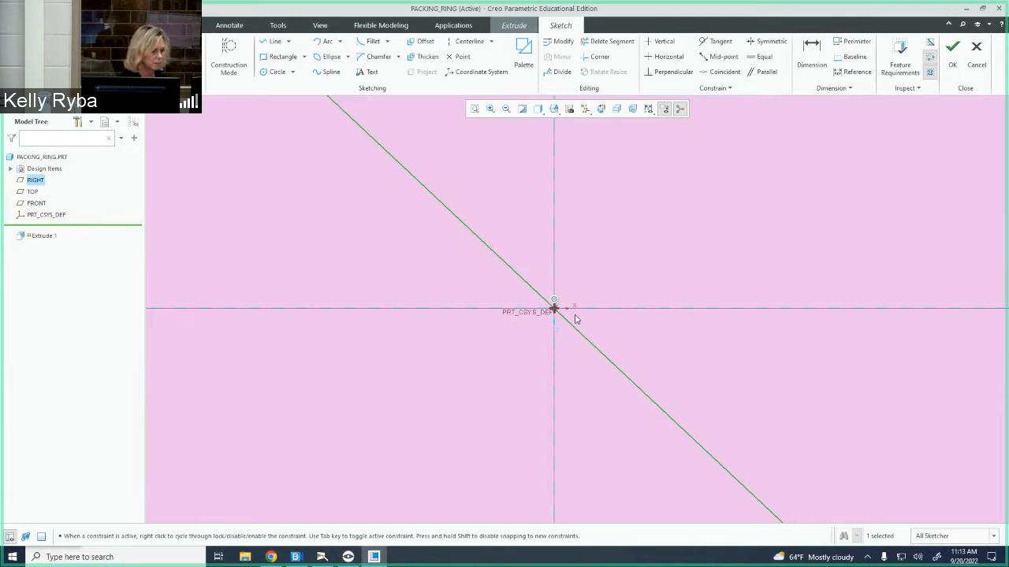
scroll(587, 312, "up", 6)
middle_click_drag(584, 303, 595, 306)
scroll(591, 313, "down", 8)
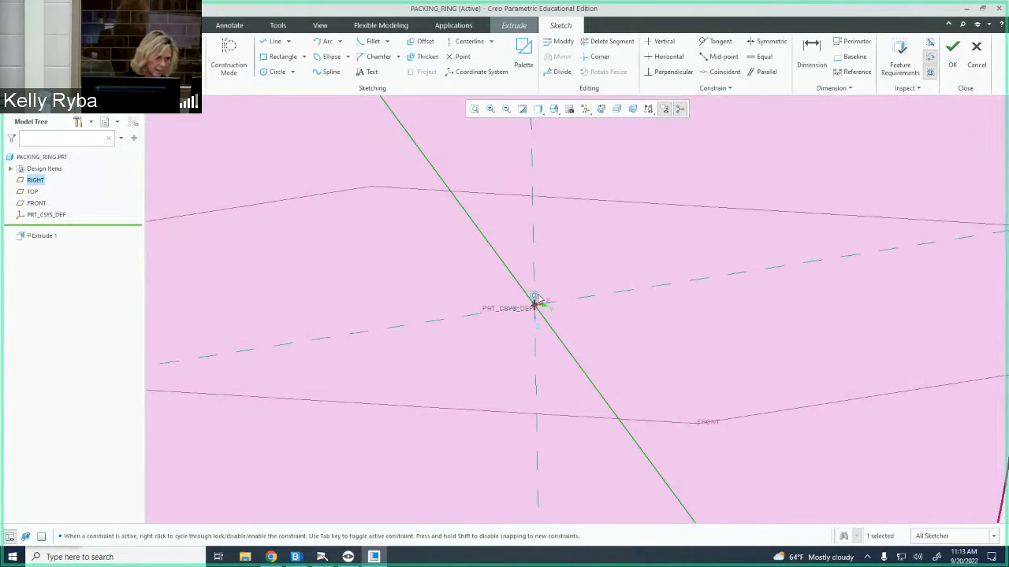
middle_click_drag(577, 300, 556, 297)
scroll(556, 299, "up", 8)
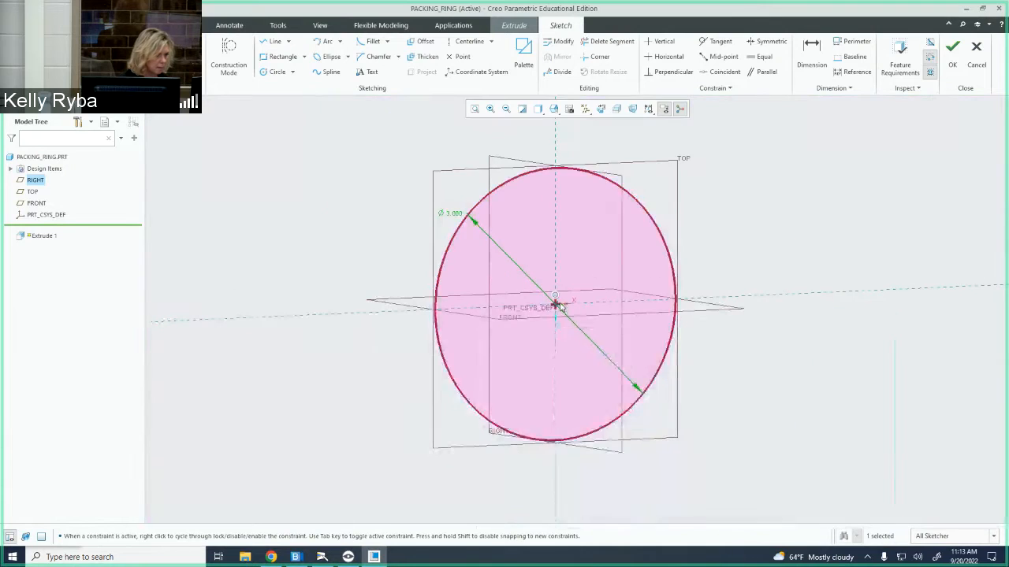
left_click(899, 59)
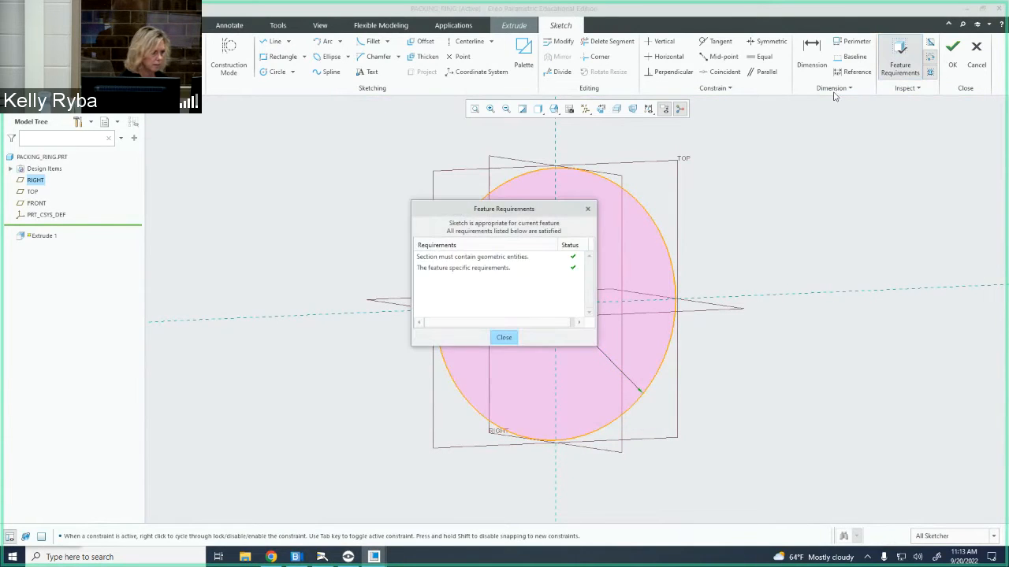
left_click(952, 55)
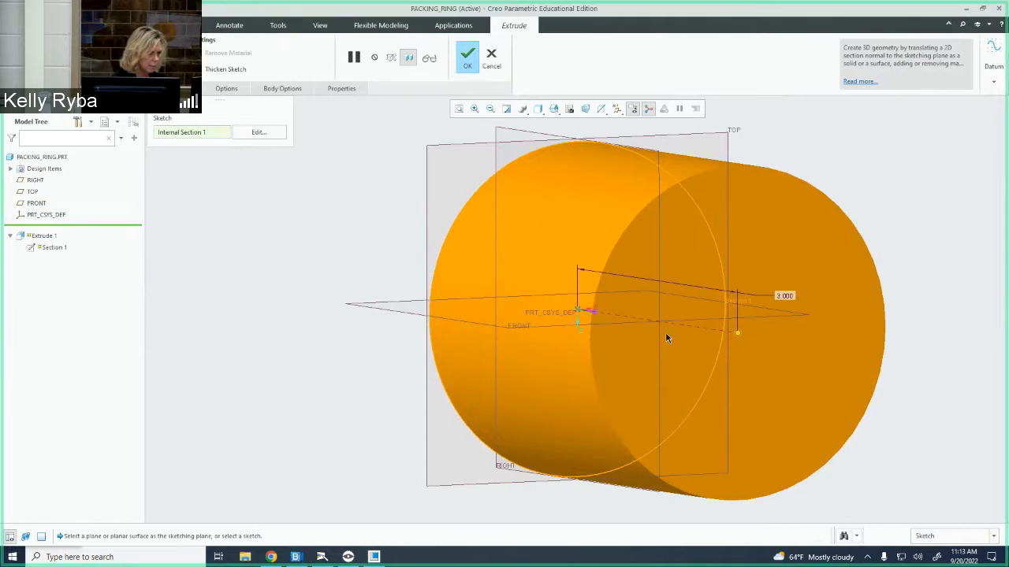
- Extrude the circular profile to a depth of 1.25 in and complete the feature
middle_click_drag(752, 306, 702, 298)
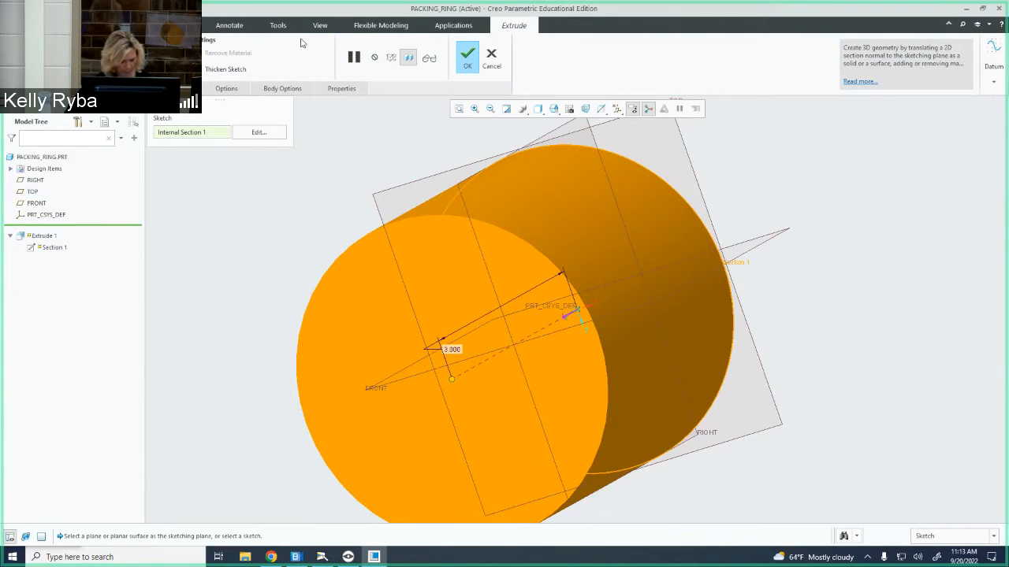
left_click(149, 54)
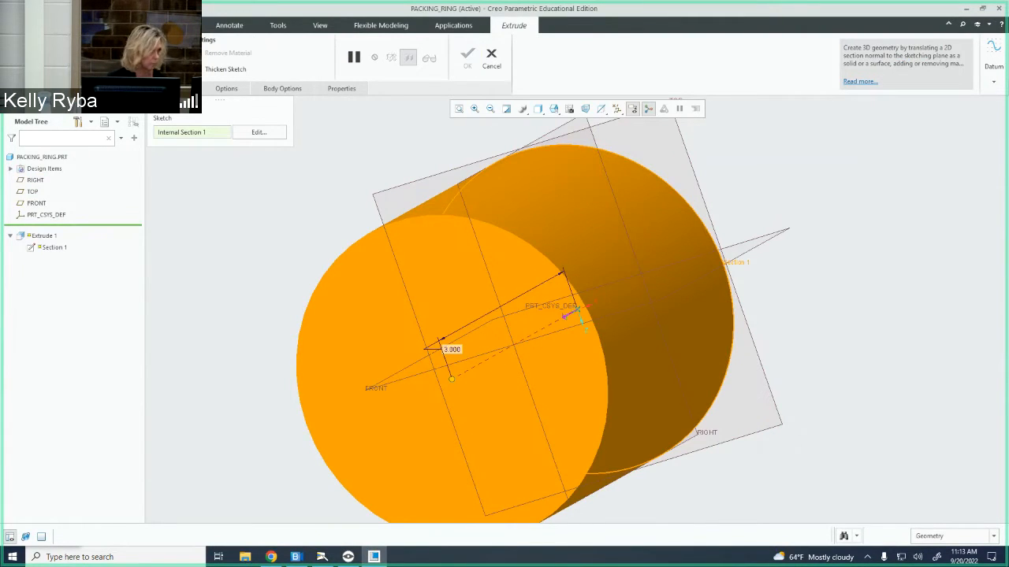
type("1.25")
key("Return")
middle_click_drag(635, 258, 613, 178)
left_click(469, 60)
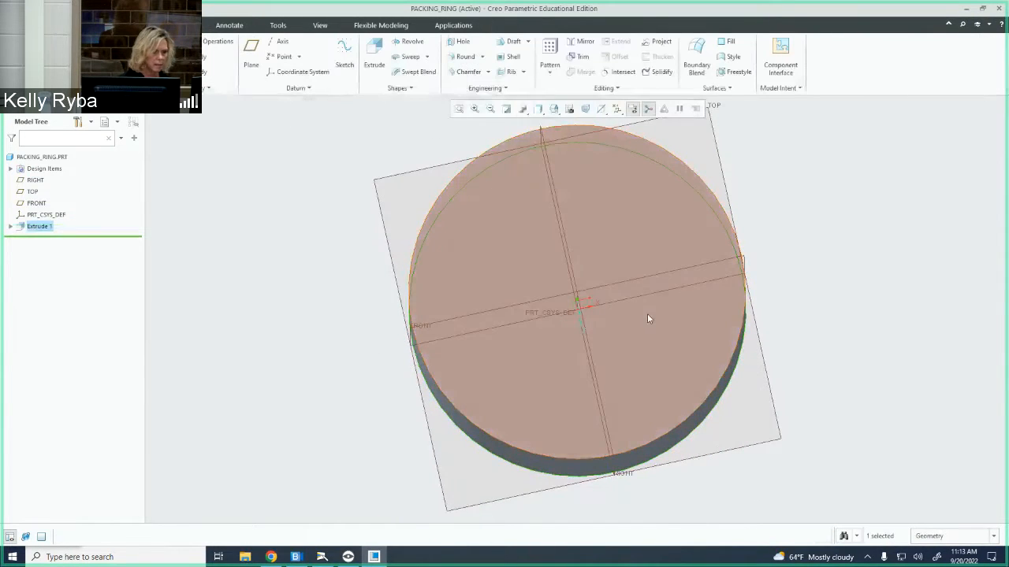
- Start an Extrude sketch on the disc's flat face opposite the TOP plane and sketch a circle about 1.4 in in diameter centred on the origin
middle_click_drag(655, 305, 572, 274)
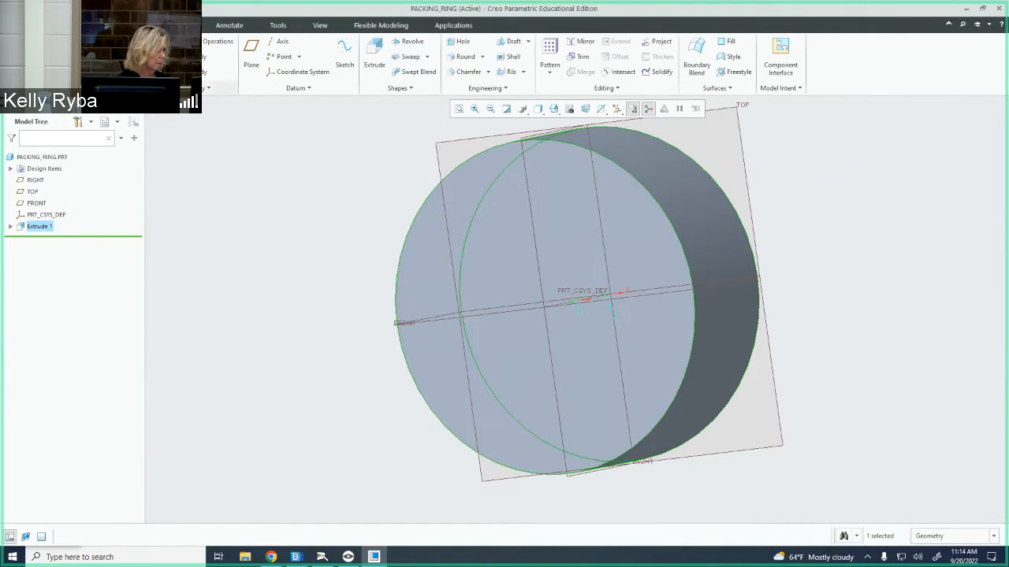
left_click(376, 61)
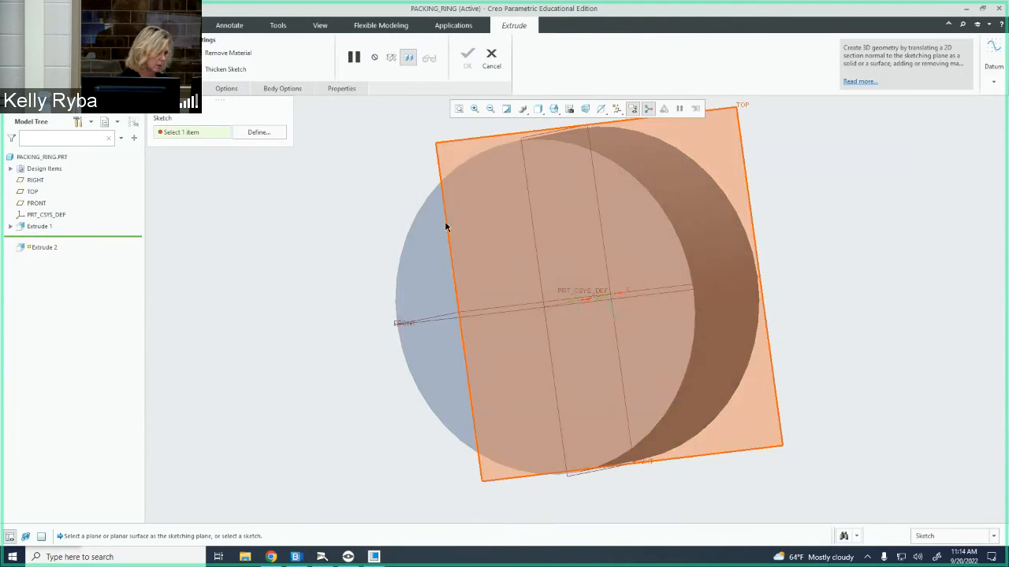
left_click(433, 252)
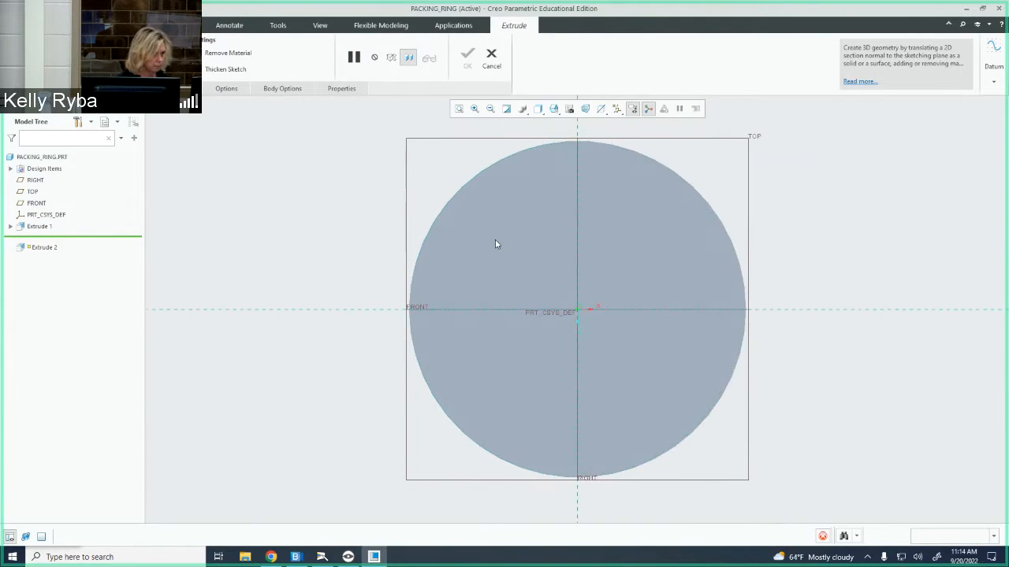
left_click(274, 72)
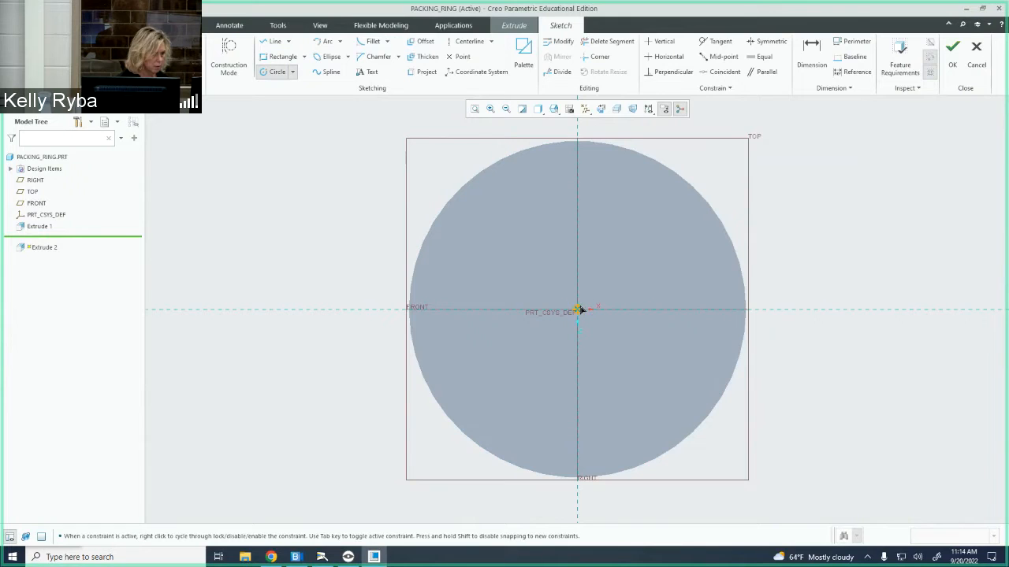
left_click(645, 274)
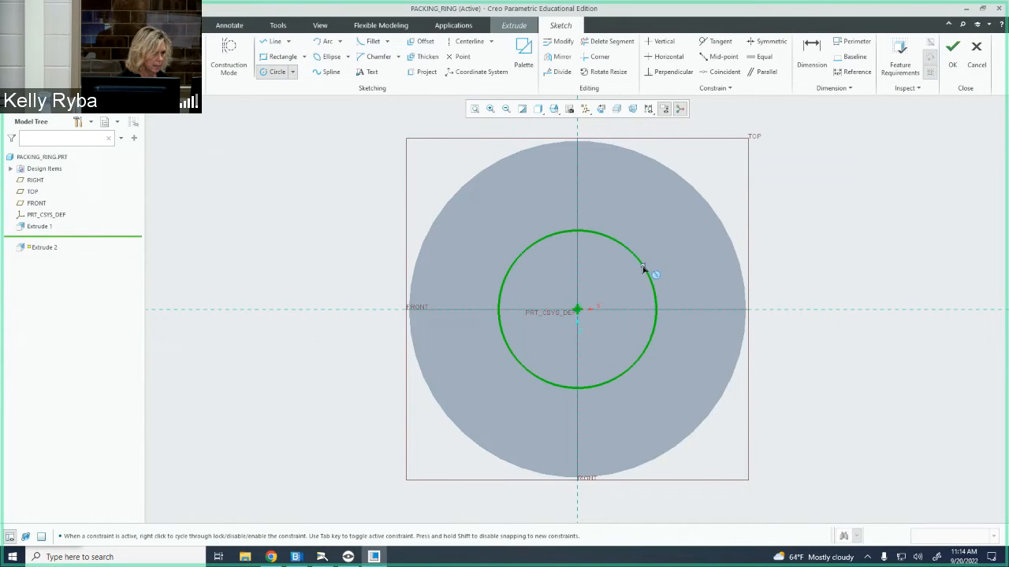
middle_click(620, 214)
- Set the circle's diameter to 1.5 in, then check the feature requirements and finish the sketch
double_click(476, 234)
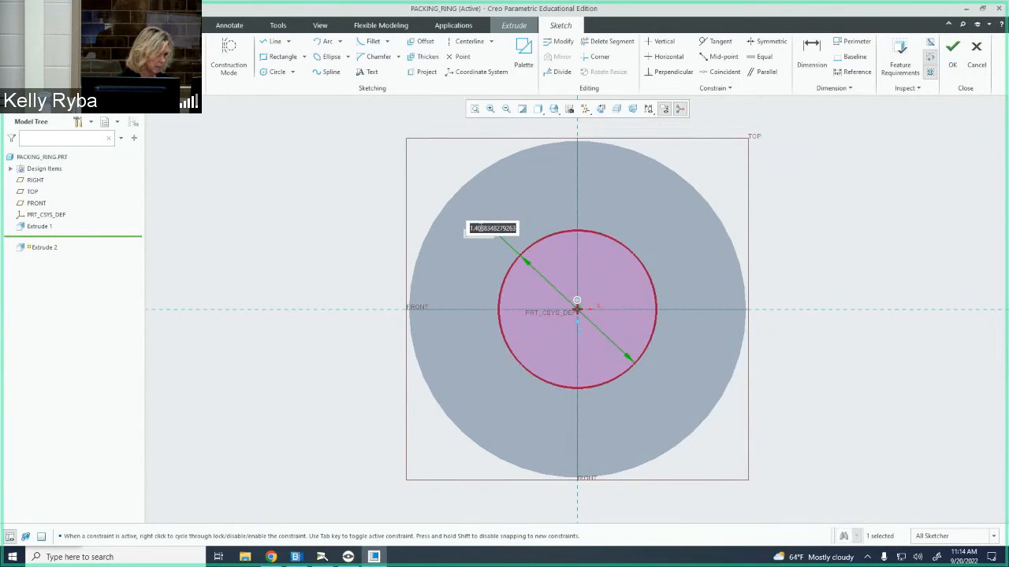
type("1.5")
key("Return")
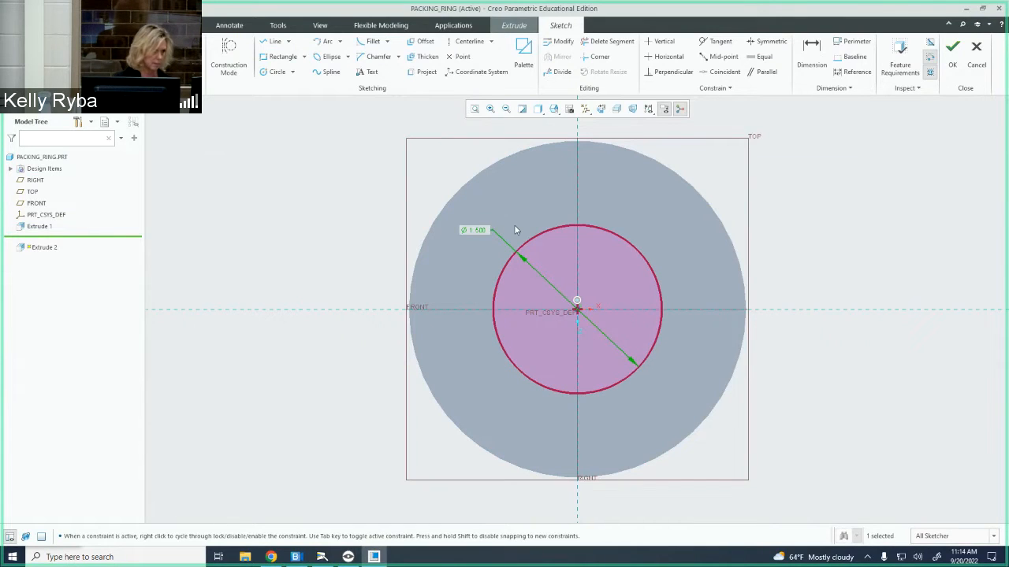
left_click(902, 55)
left_click(505, 338)
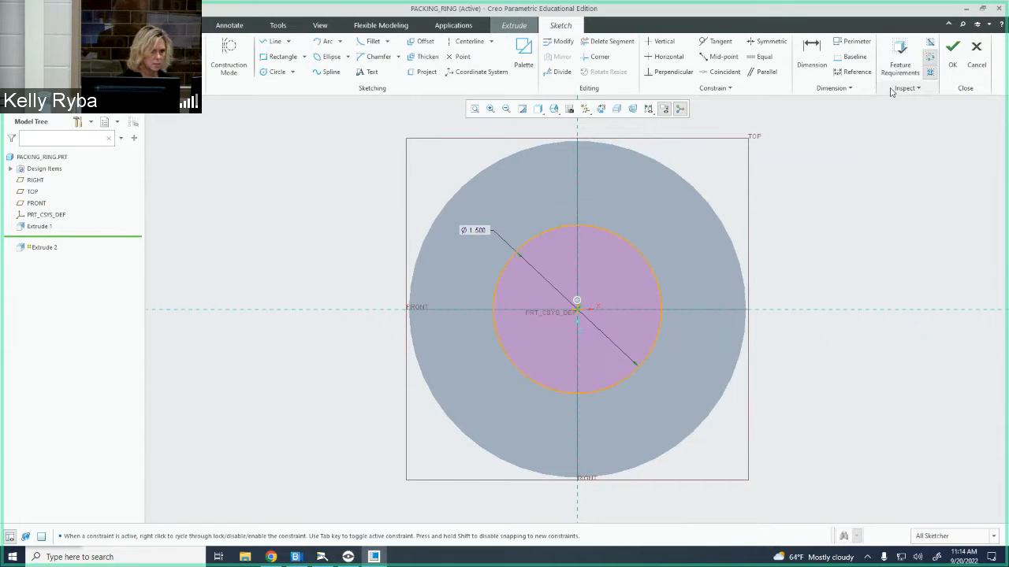
left_click(955, 63)
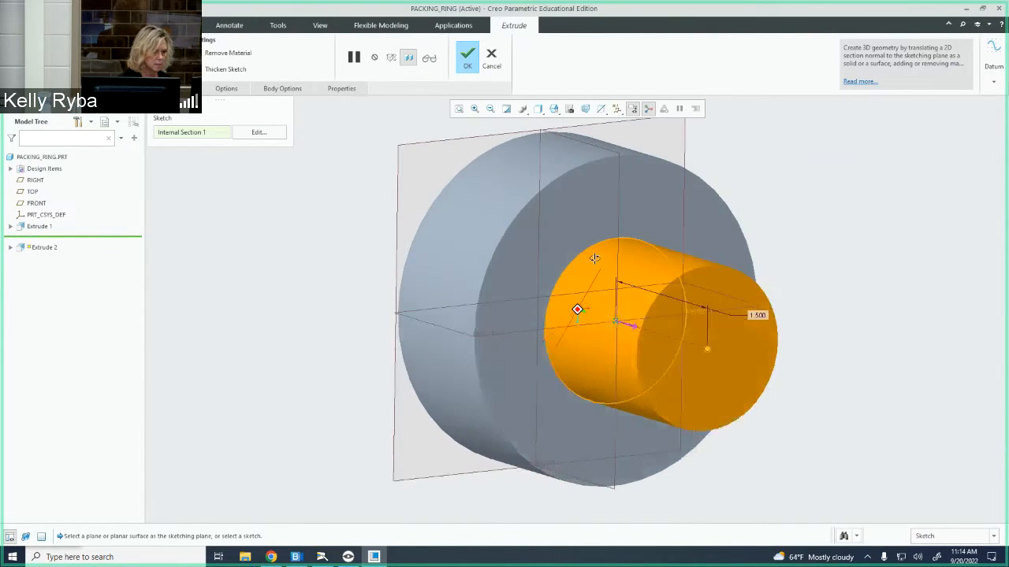
- Extrude the circle as a material-removing cut through the whole thickness of the disc and complete the feature
left_click(228, 52)
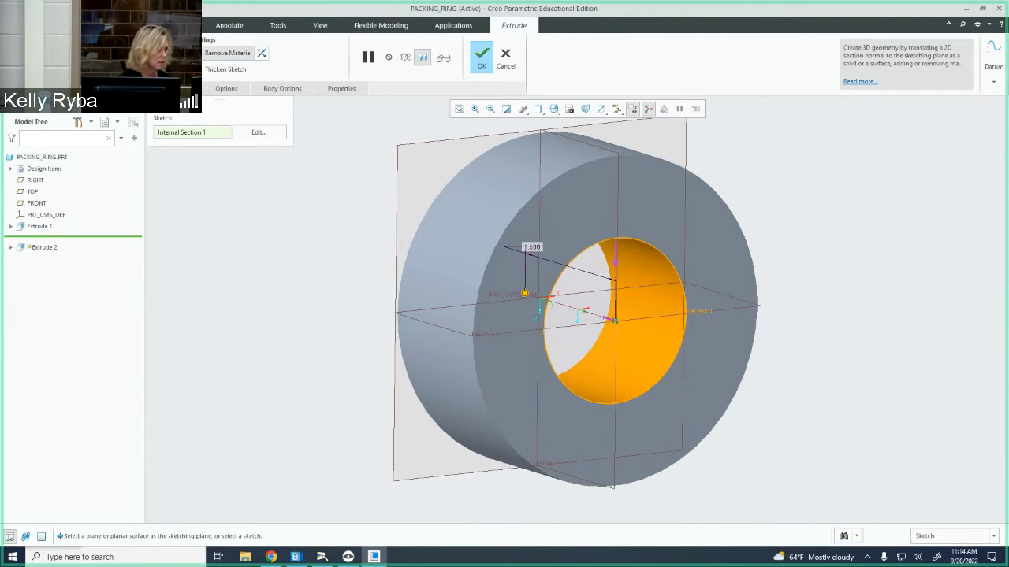
left_click(52, 53)
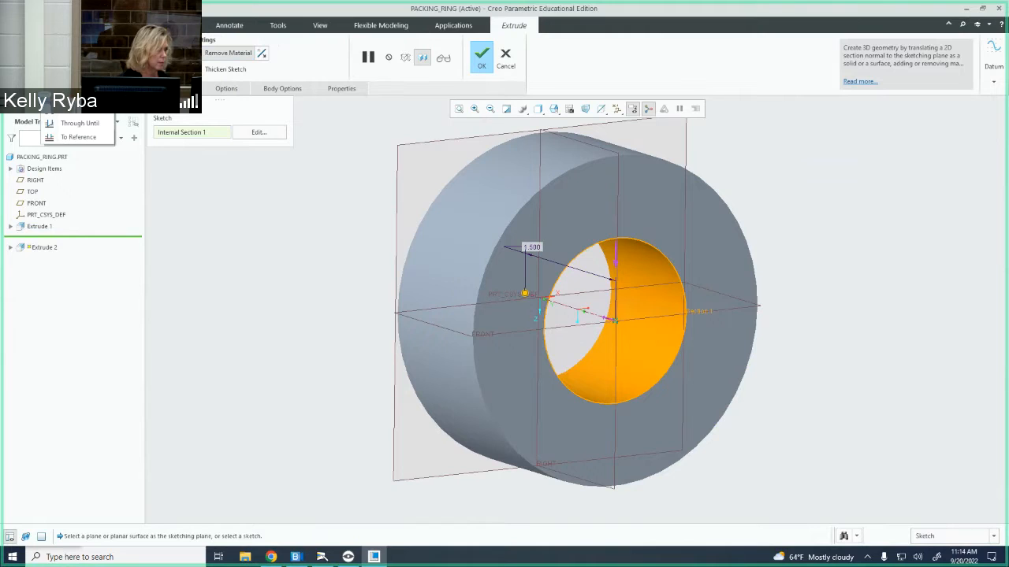
left_click(88, 123)
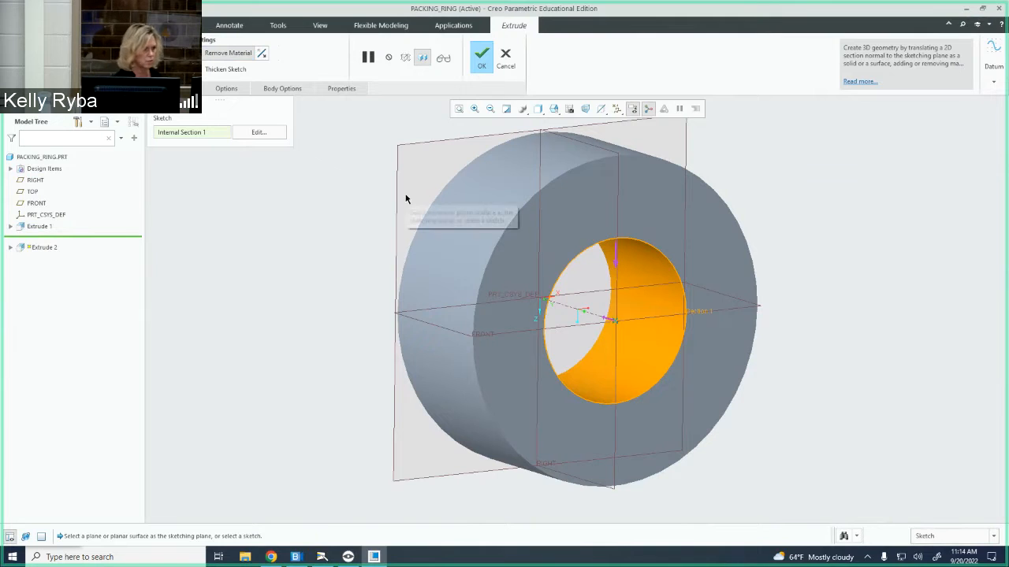
mouse_move(342, 227)
middle_mouse_down()
mouse_move(302, 220)
mouse_move(320, 232)
mouse_move(354, 214)
middle_mouse_up()
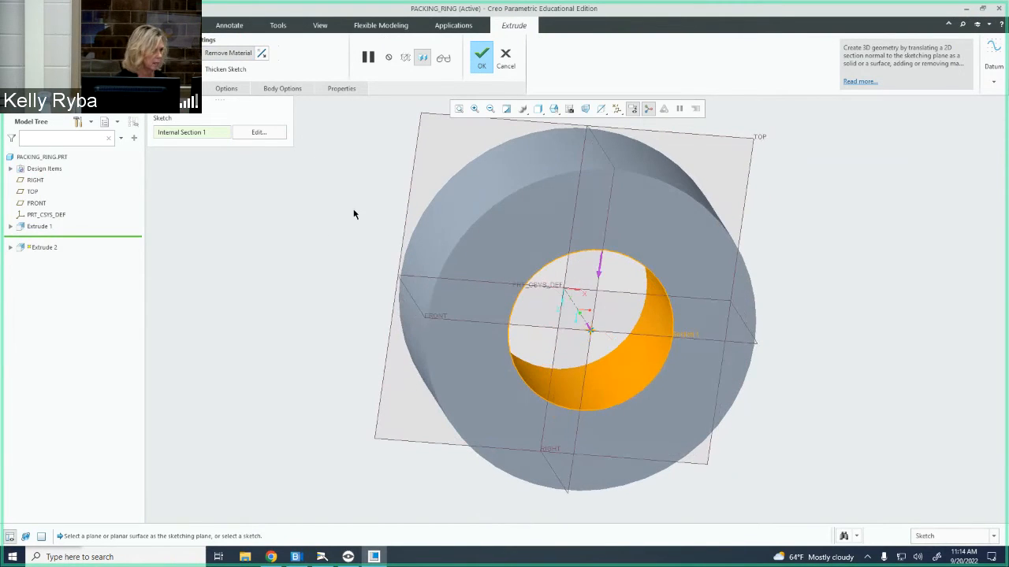
left_click(480, 67)
middle_click_drag(408, 264, 434, 271)
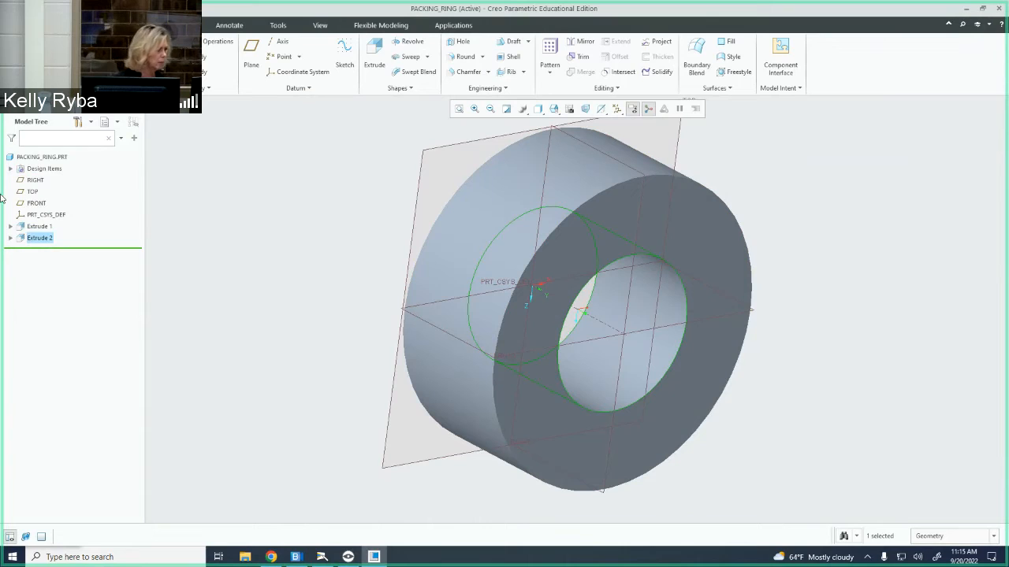
- Reopen the definition of the base disc's extrude, inspect its depth dimension and close it
left_click(44, 227)
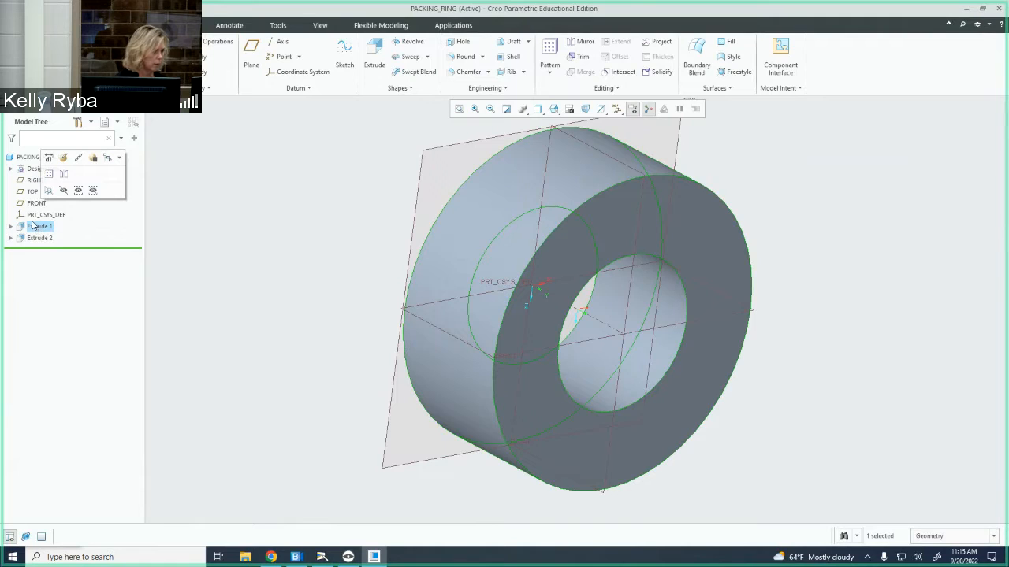
left_click(68, 162)
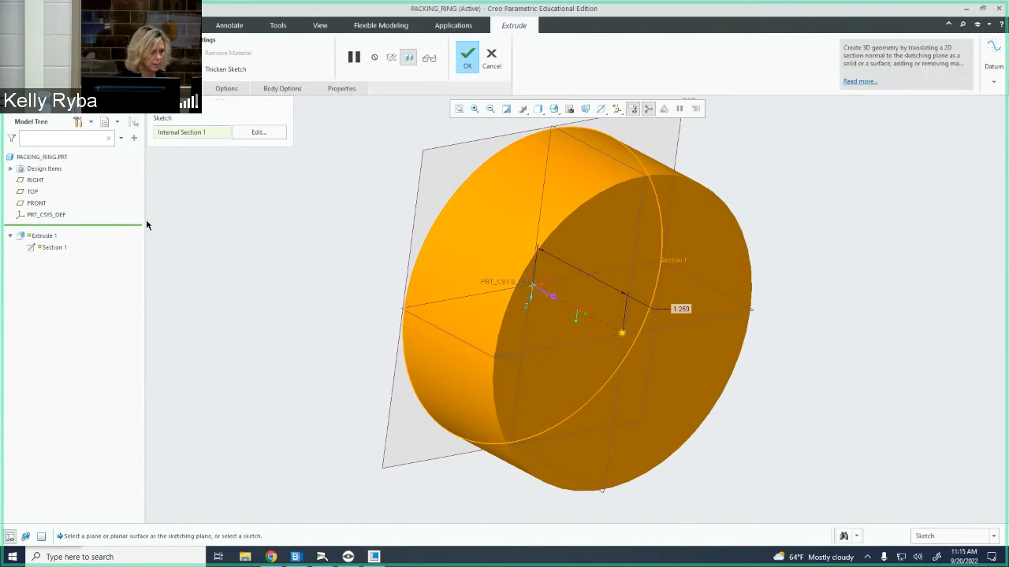
left_click(681, 309)
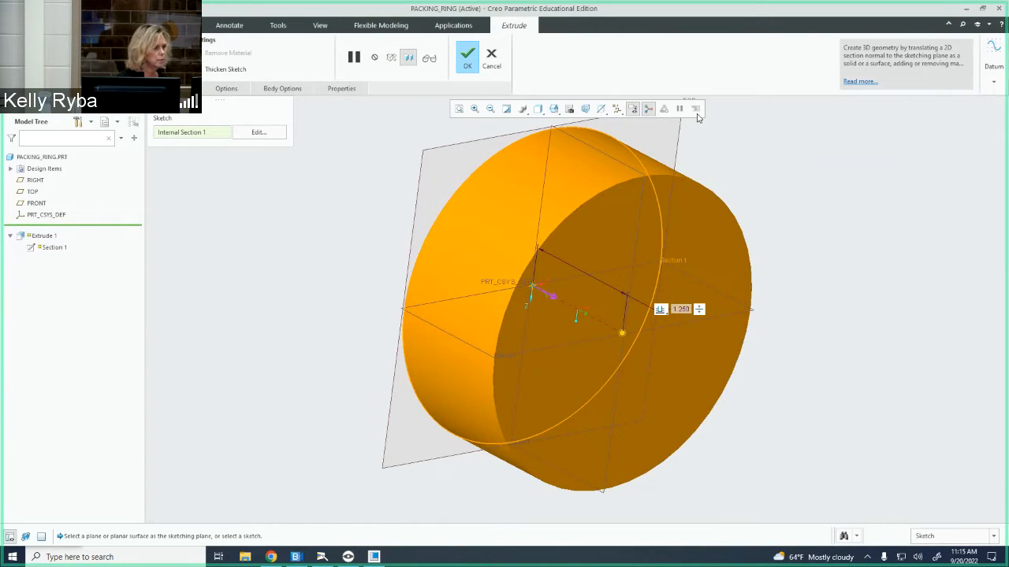
left_click(465, 68)
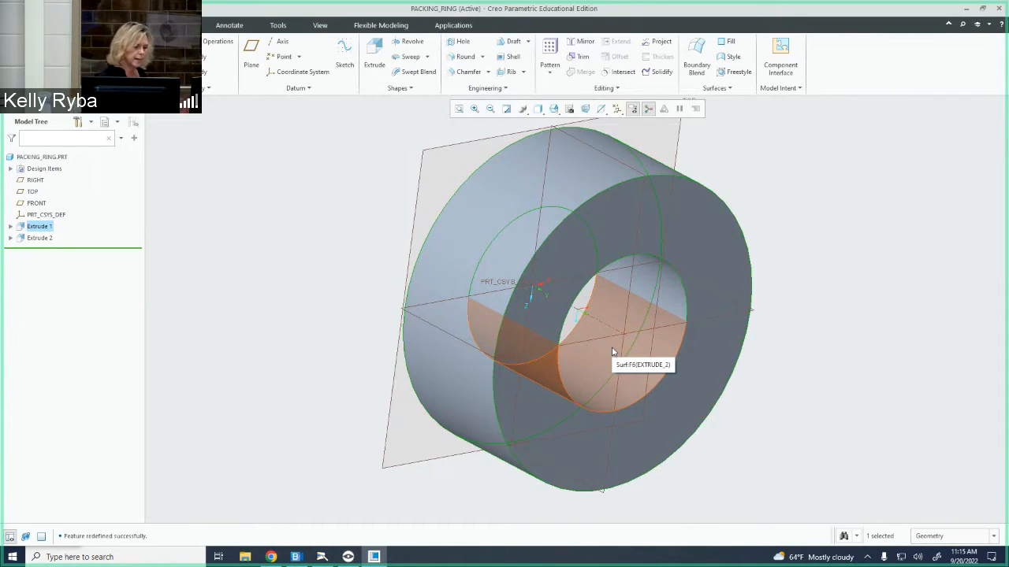
- Start an Extrude sketch on the ring's face opposite the TOP plane and project the upper halves of its outer and inner circular edges
middle_click_drag(620, 310, 639, 301)
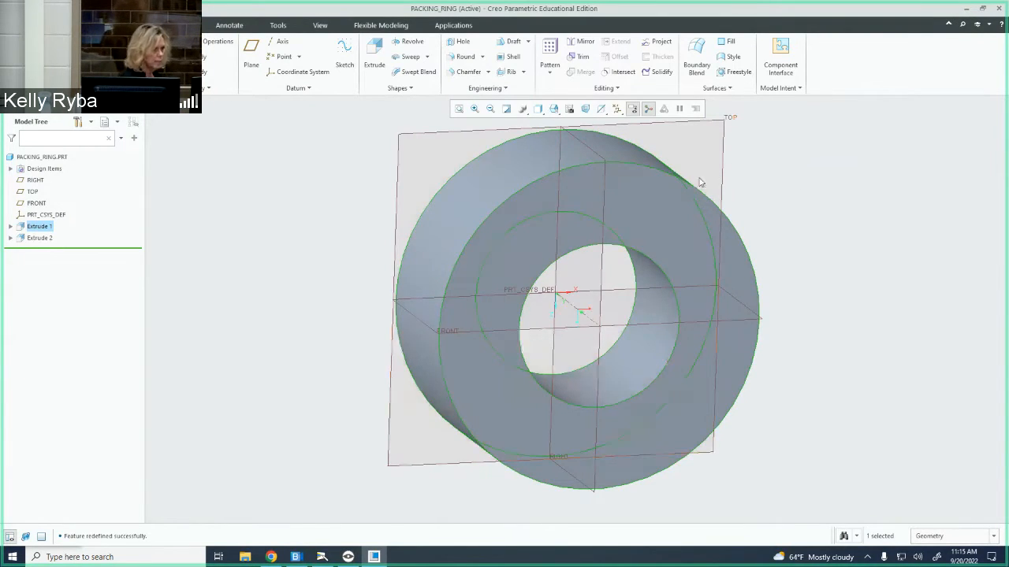
left_click(374, 63)
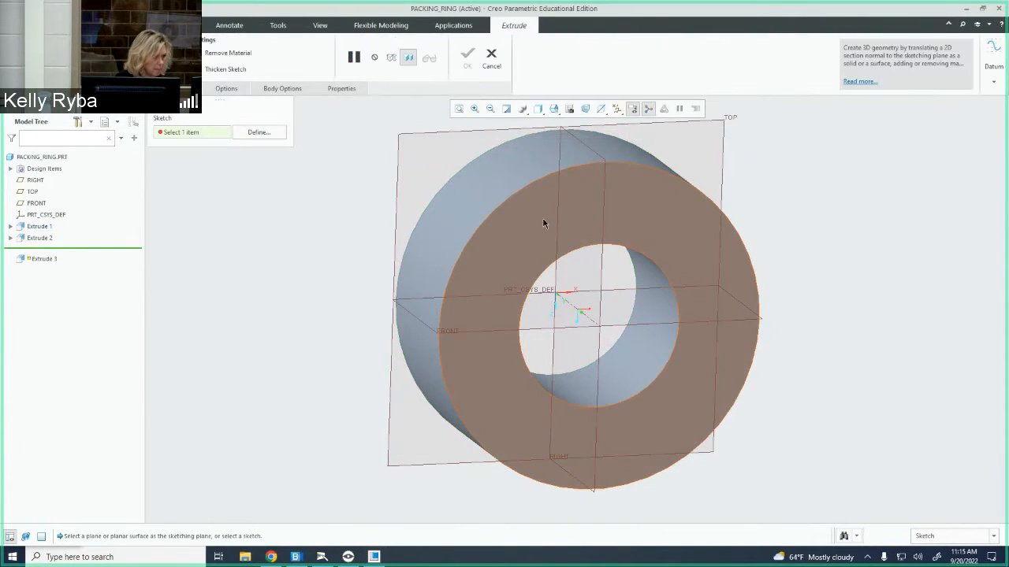
left_click(542, 220)
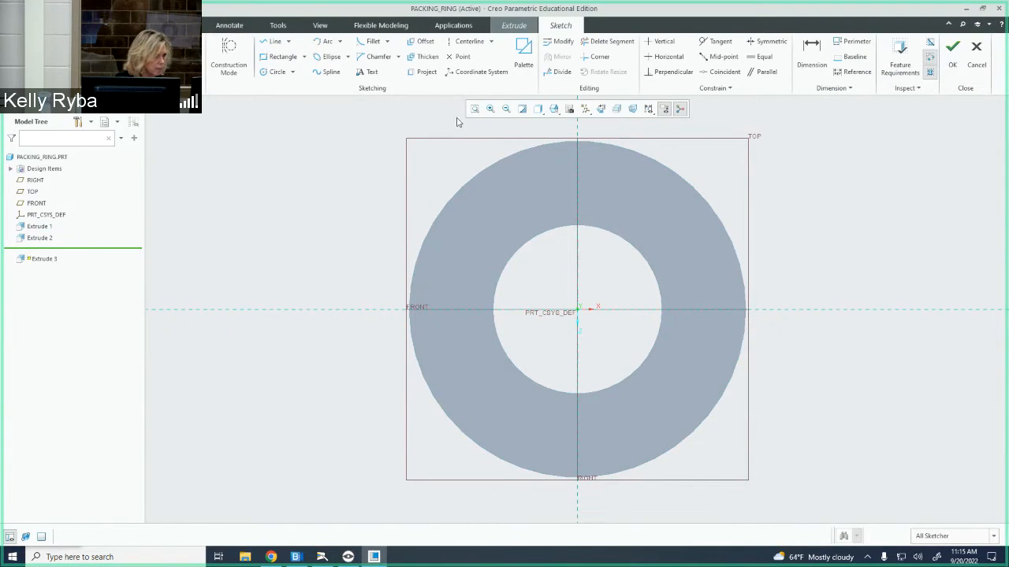
left_click(423, 71)
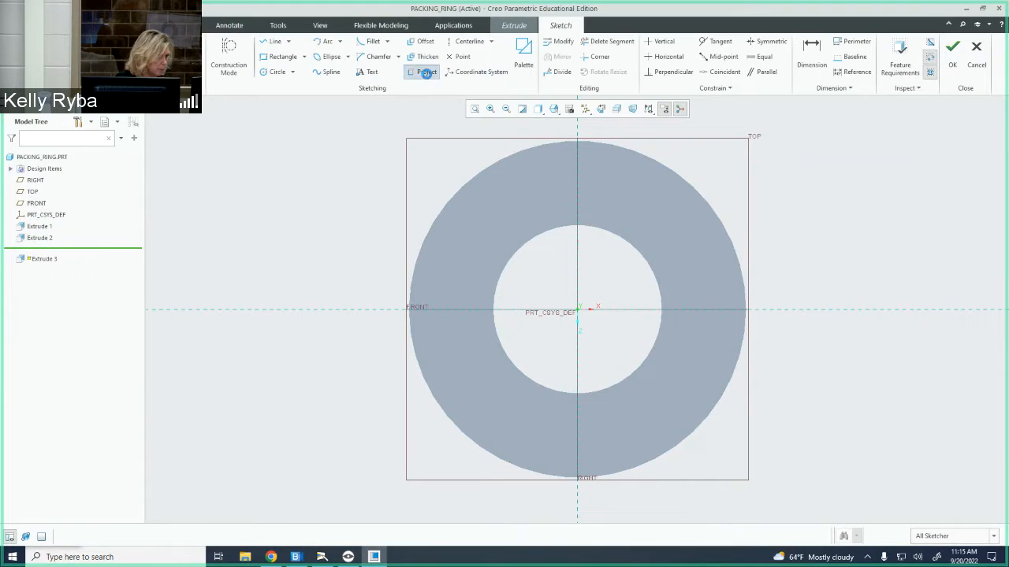
left_click(537, 145)
left_click(569, 231)
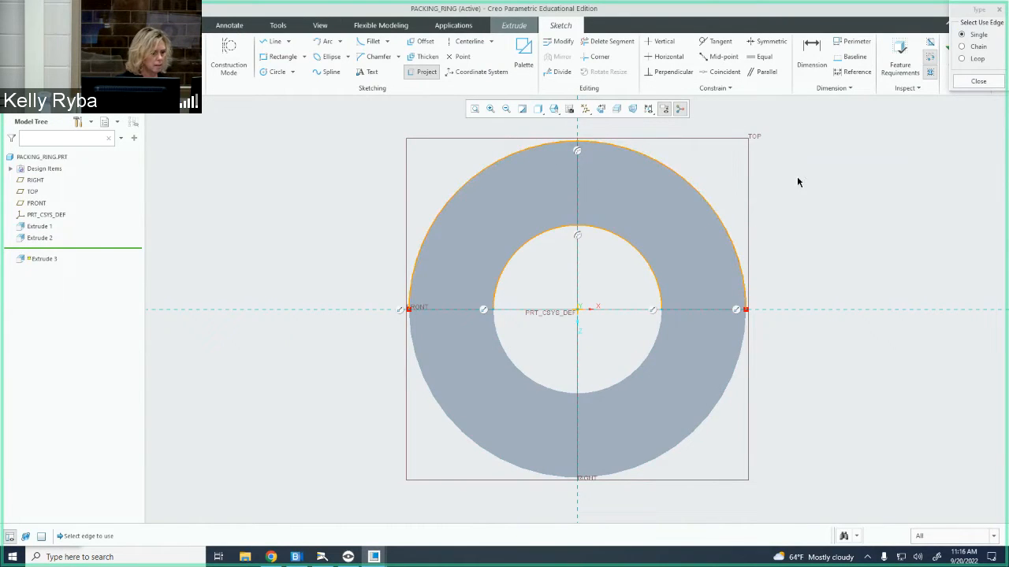
left_click(978, 82)
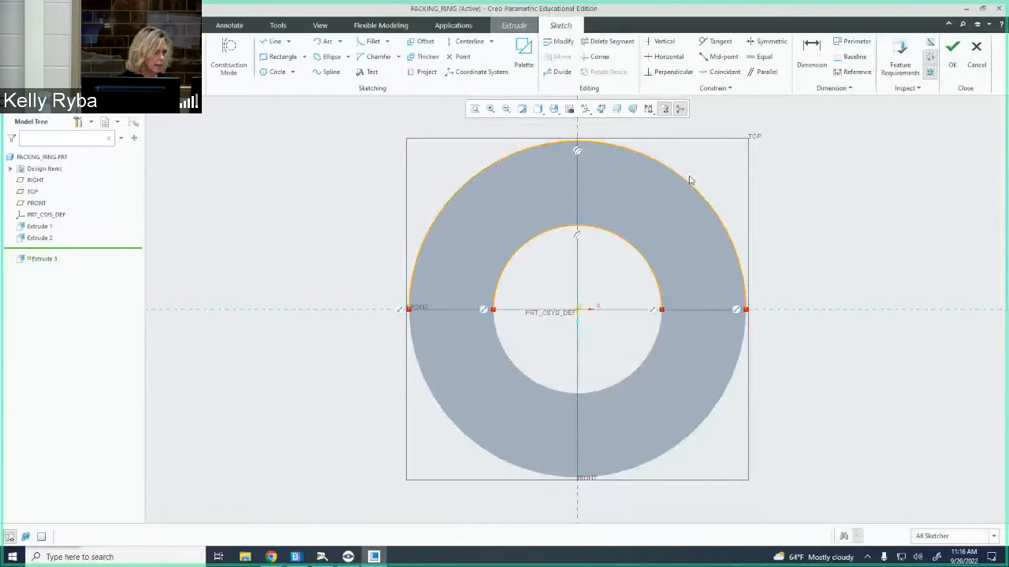
- Sketch a vertical line about 0.79 in long from the inner to the outer arc, just left of the vertical centreline
left_click(273, 42)
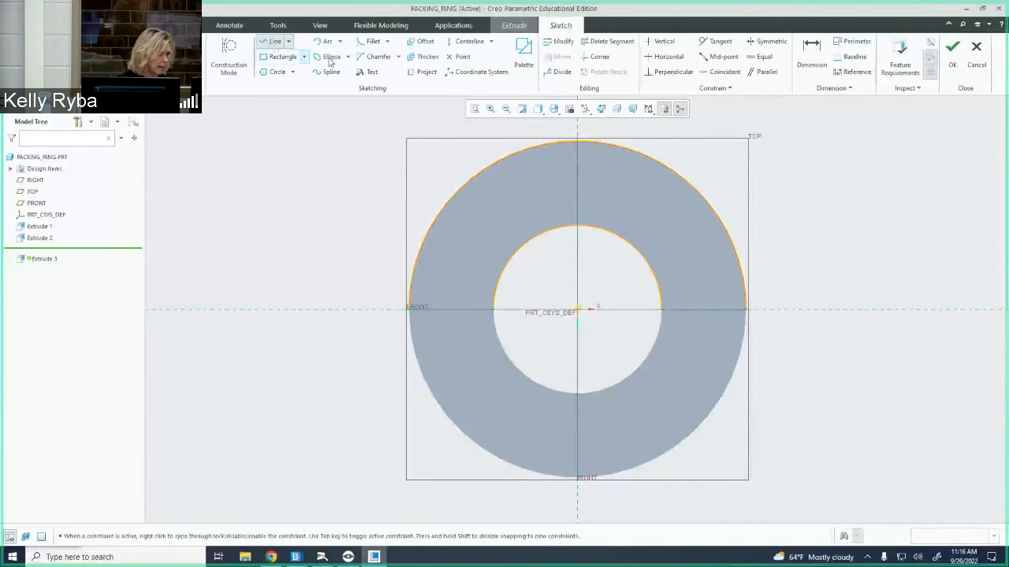
left_click(539, 236)
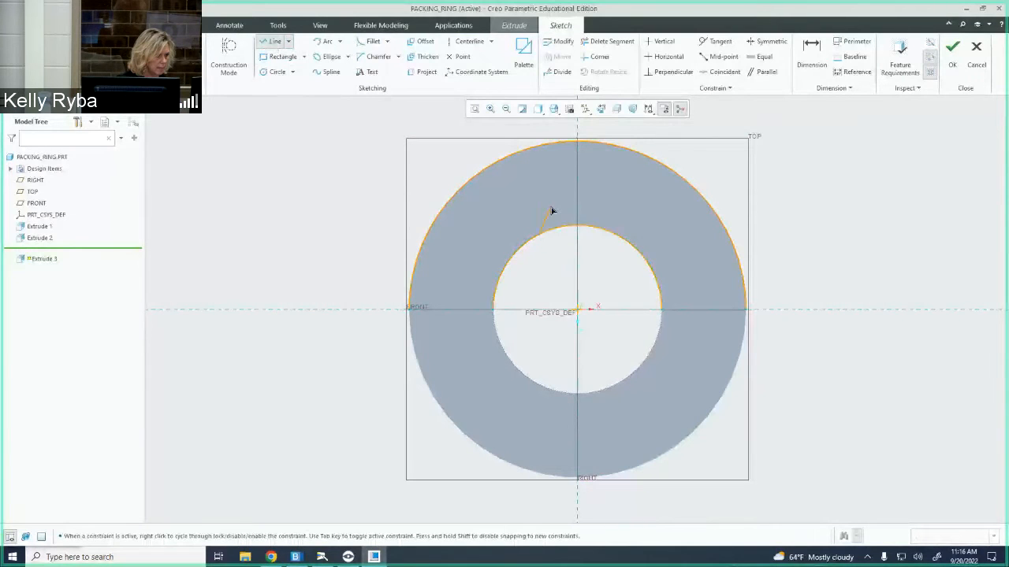
left_click(541, 147)
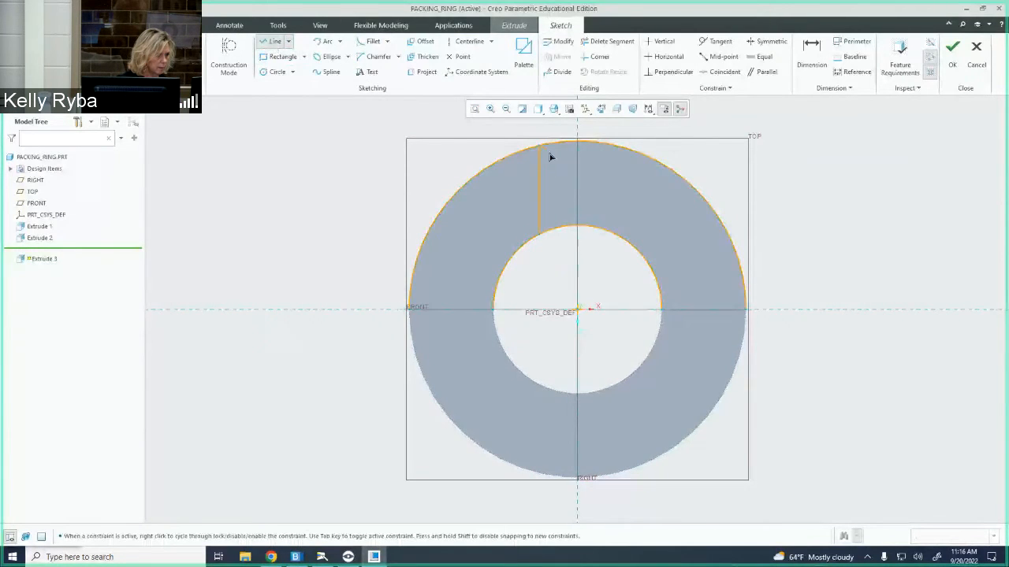
middle_click(703, 155)
middle_click(703, 155)
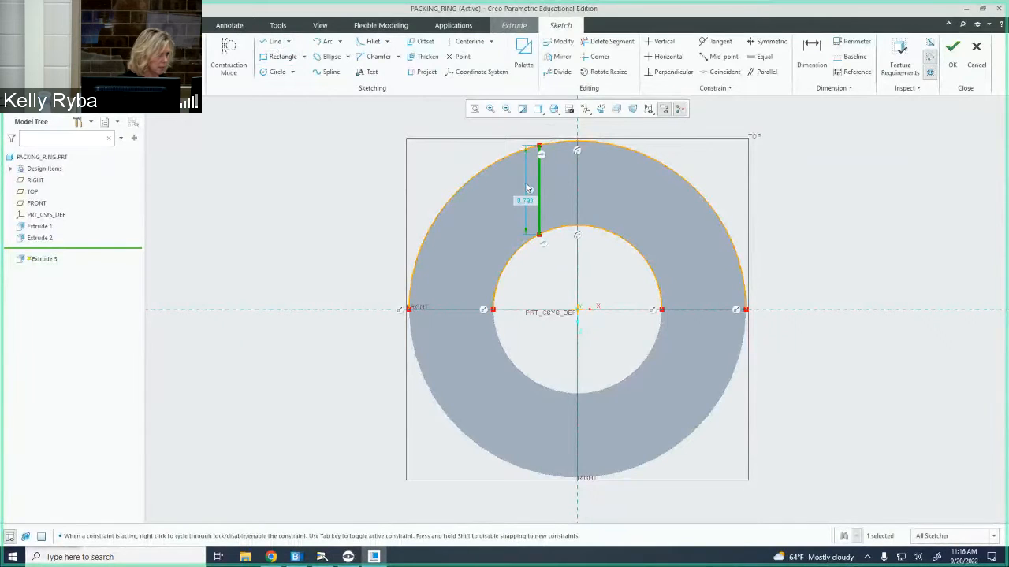
- Sketch a matching vertical line between the inner and outer arcs, the same distance right of the vertical centreline
left_click(278, 43)
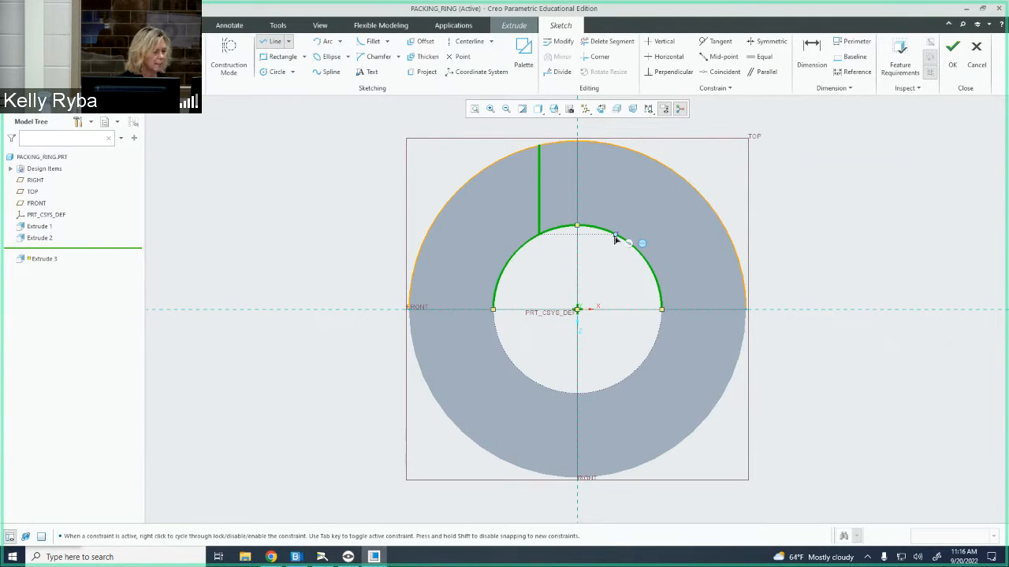
middle_click(616, 240)
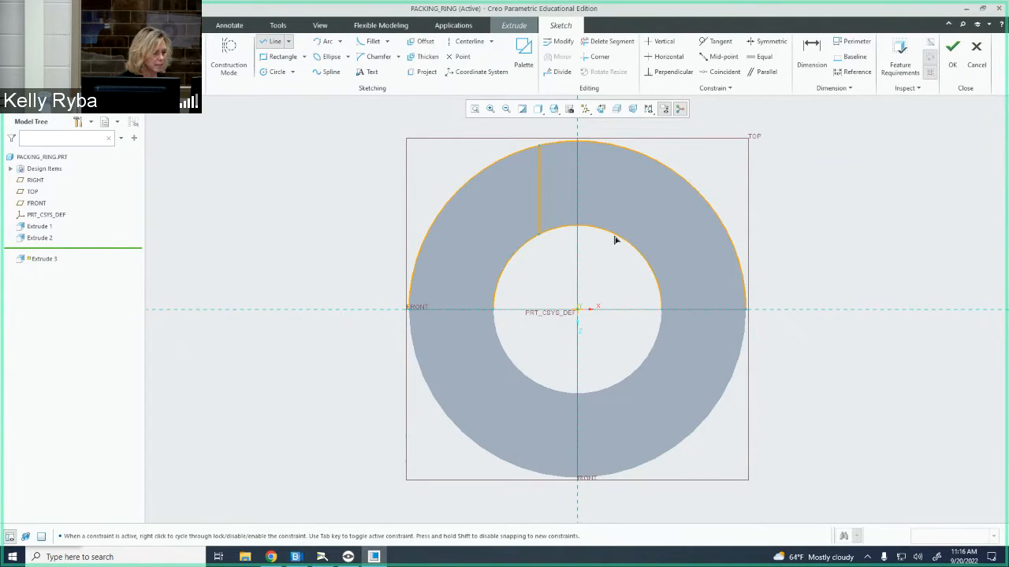
left_click(615, 148)
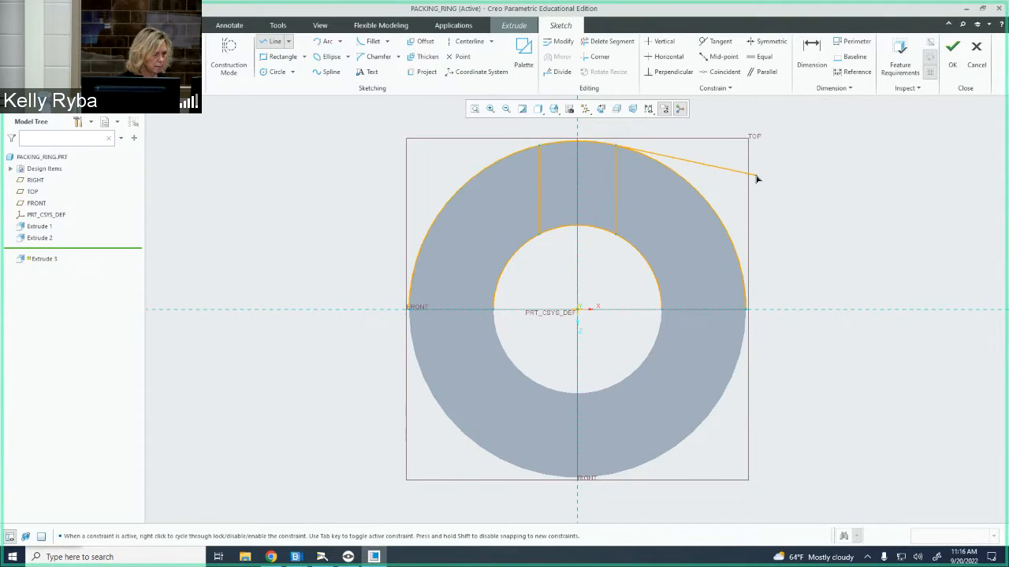
middle_click(813, 179)
middle_click(814, 201)
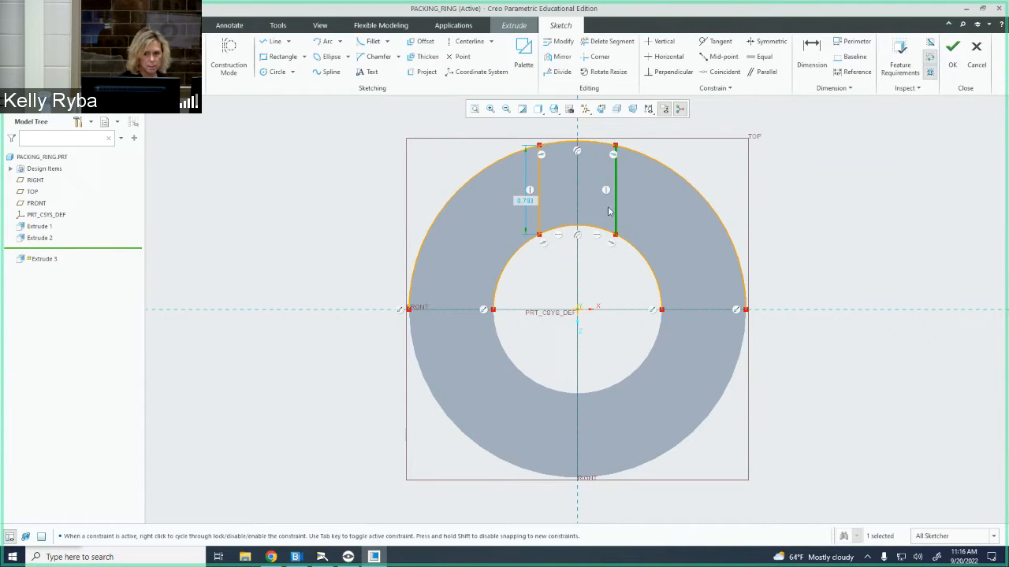
- Trim away the inner and outer arc segments outside the two vertical lines, leaving a closed slot profile
scroll(628, 199, "up", 1)
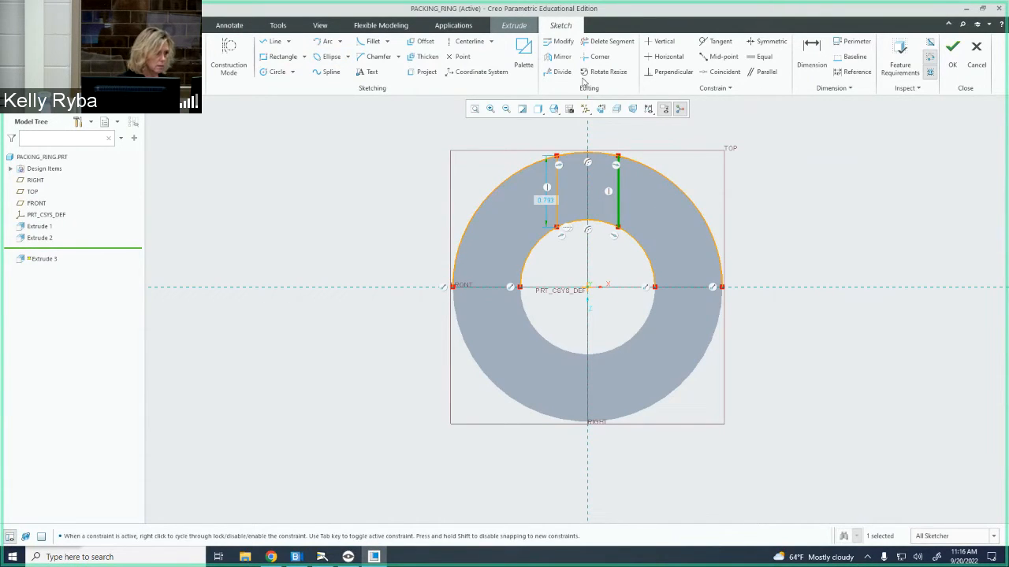
left_click(606, 42)
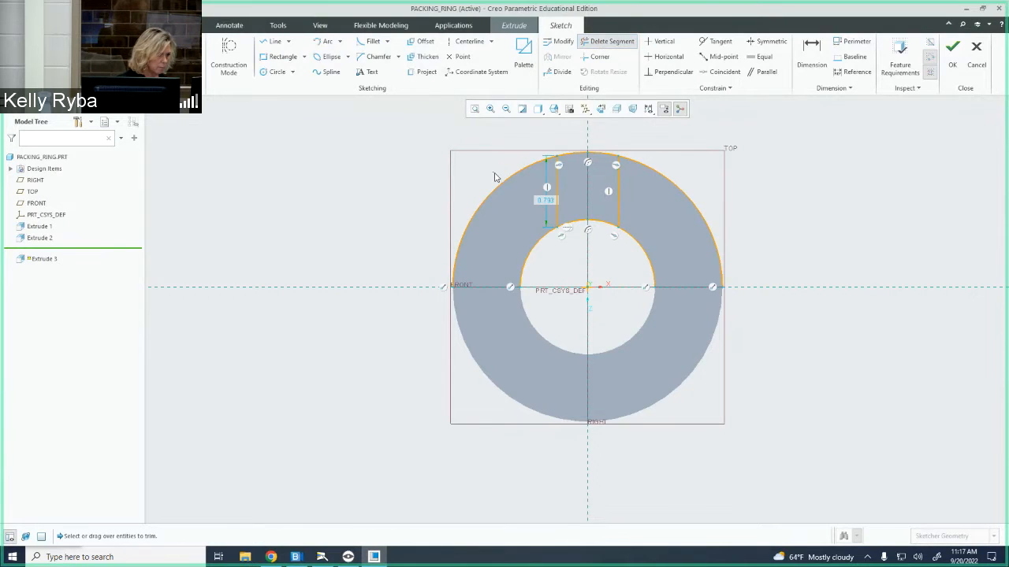
left_click(507, 195)
mouse_move(709, 179)
left_mouse_down()
mouse_move(640, 262)
mouse_move(541, 266)
mouse_move(511, 249)
left_mouse_up()
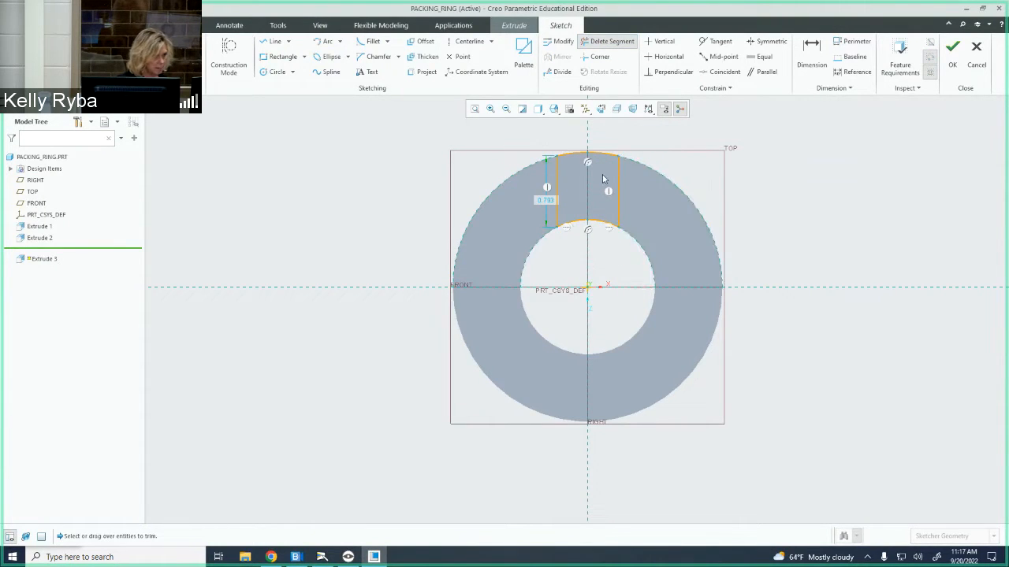
- Dimension the slot's width between its two vertical side lines and set it to 1 in
middle_click(761, 136)
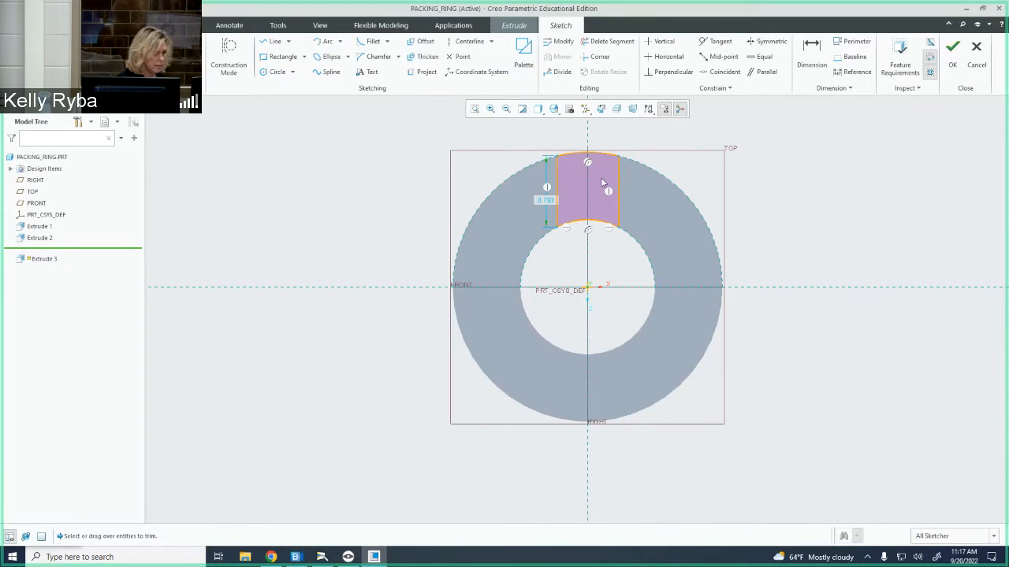
scroll(597, 180, "down", 2)
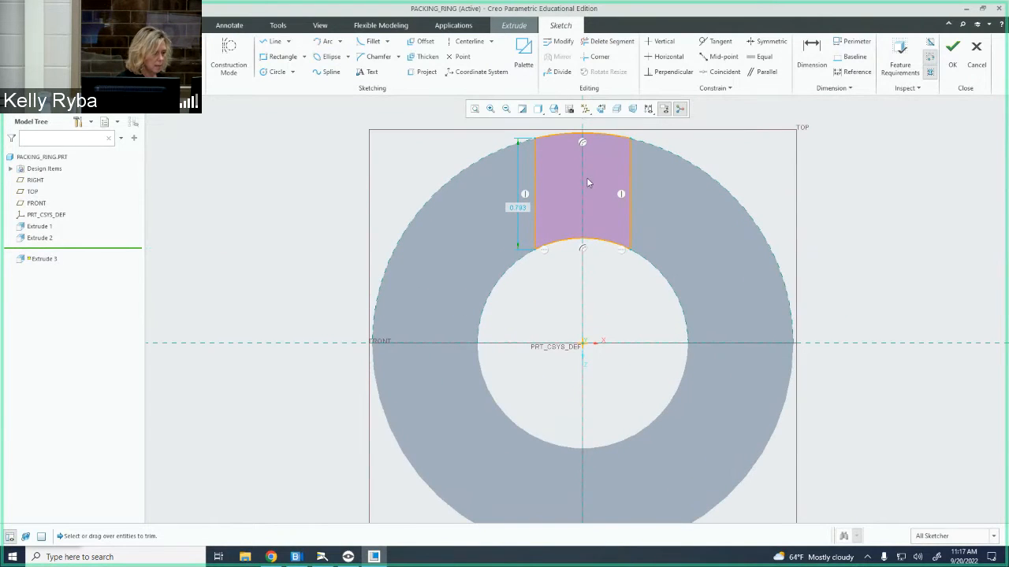
left_click(812, 54)
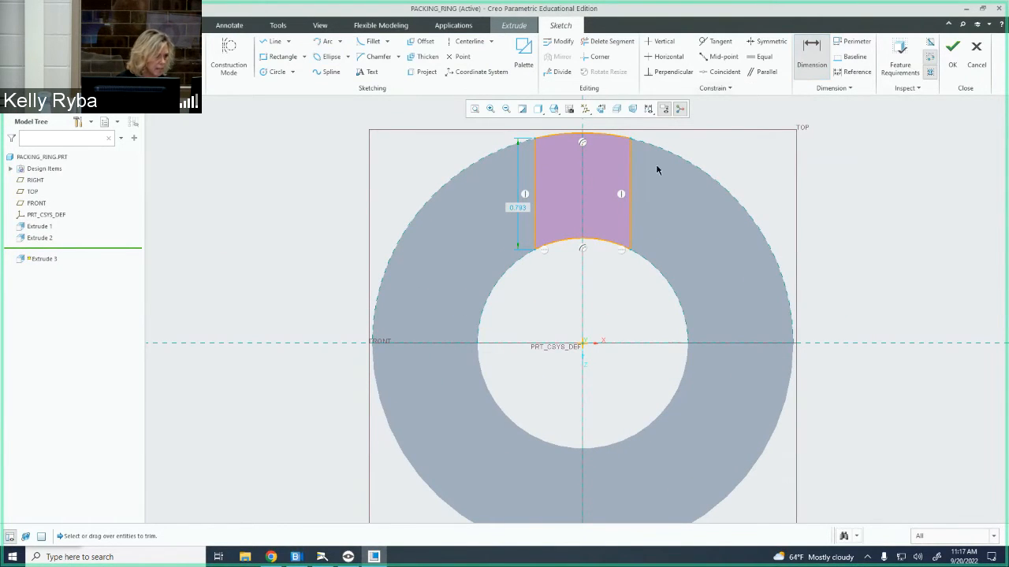
left_click(631, 185)
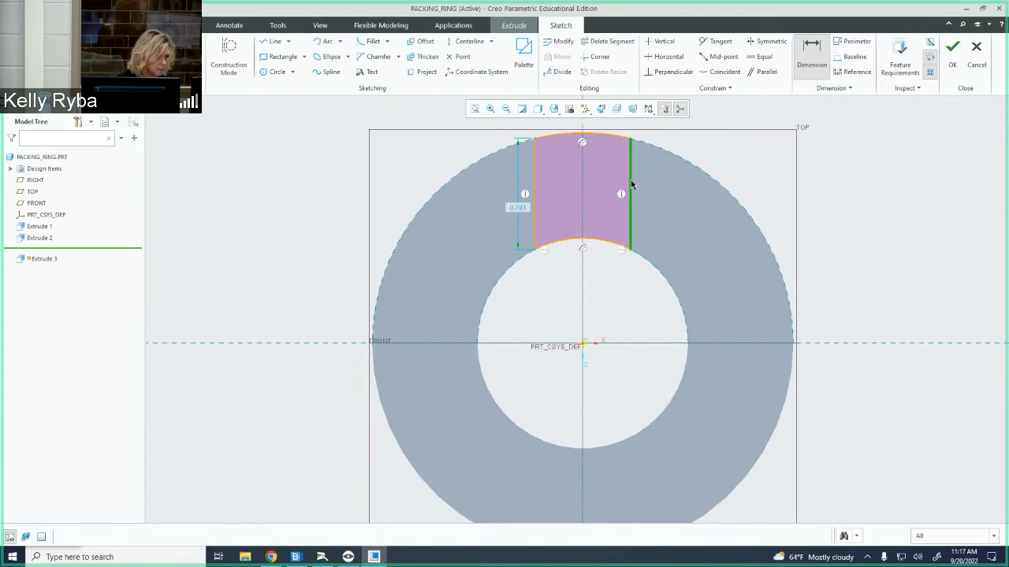
left_click(536, 192)
scroll(601, 150, "up", 1)
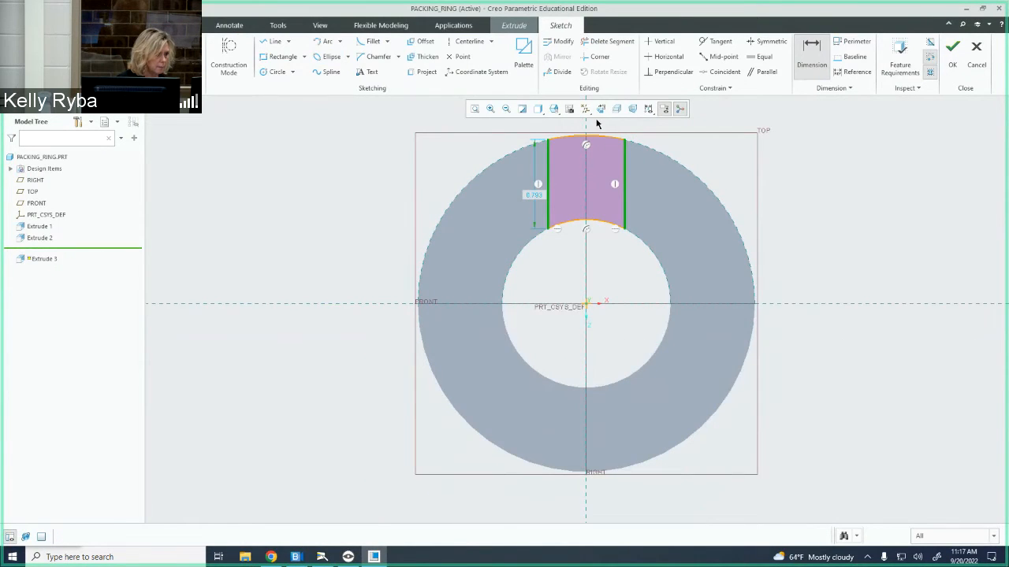
middle_click(601, 128)
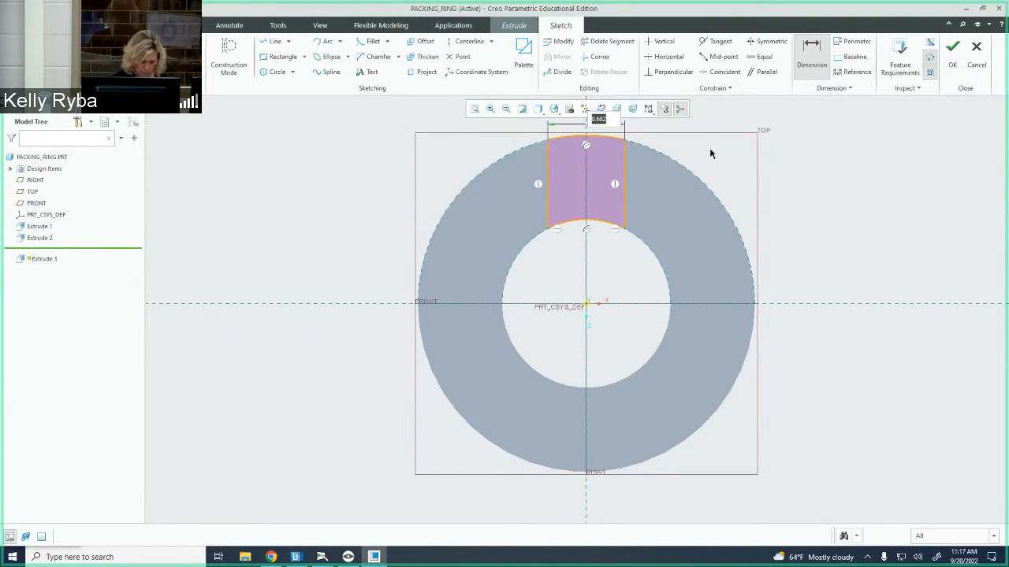
type("1")
key("Return")
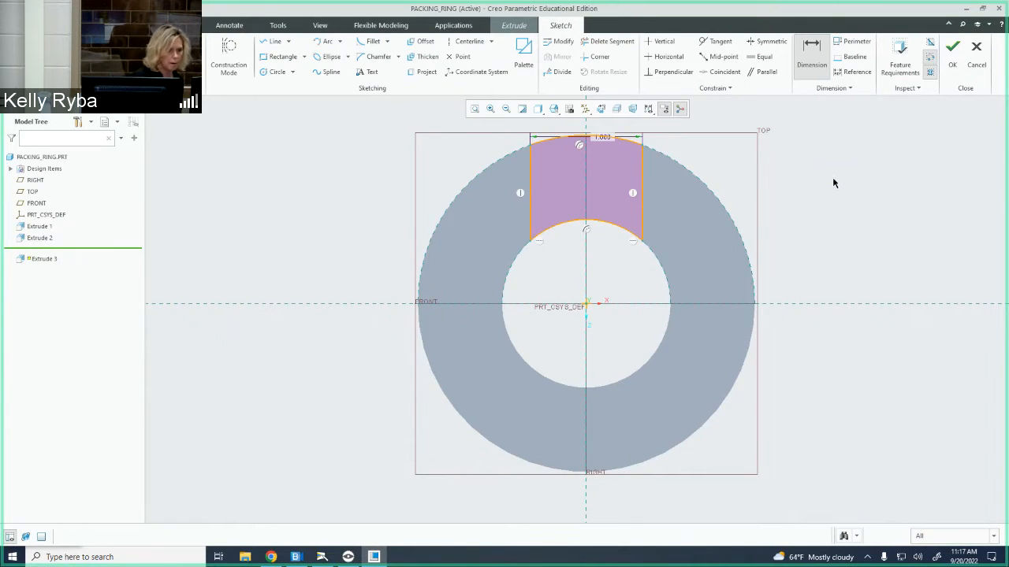
- Check the slot sketch against the feature requirements and accept it as the extrude section
left_click(900, 62)
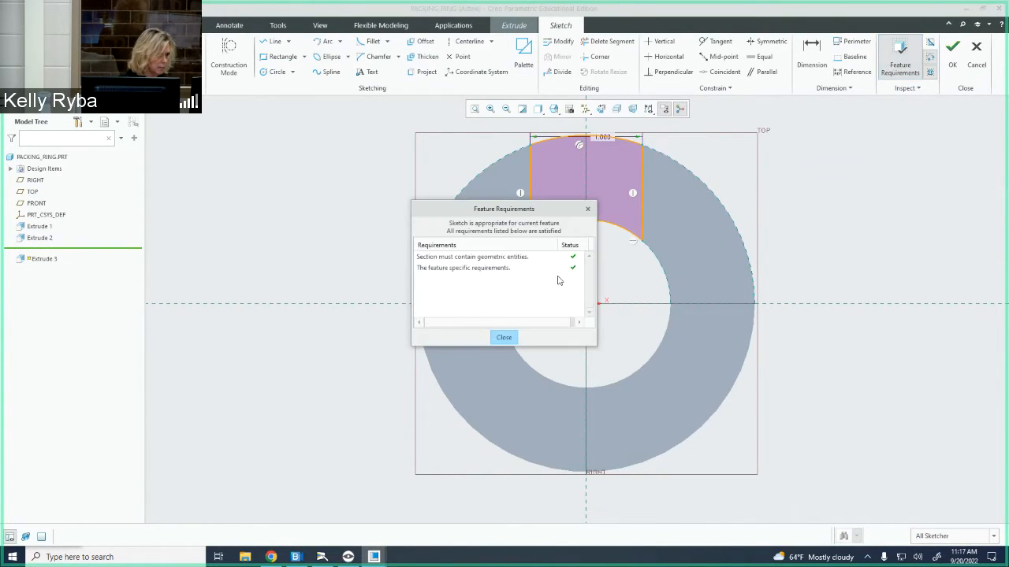
left_click(504, 337)
left_click(952, 55)
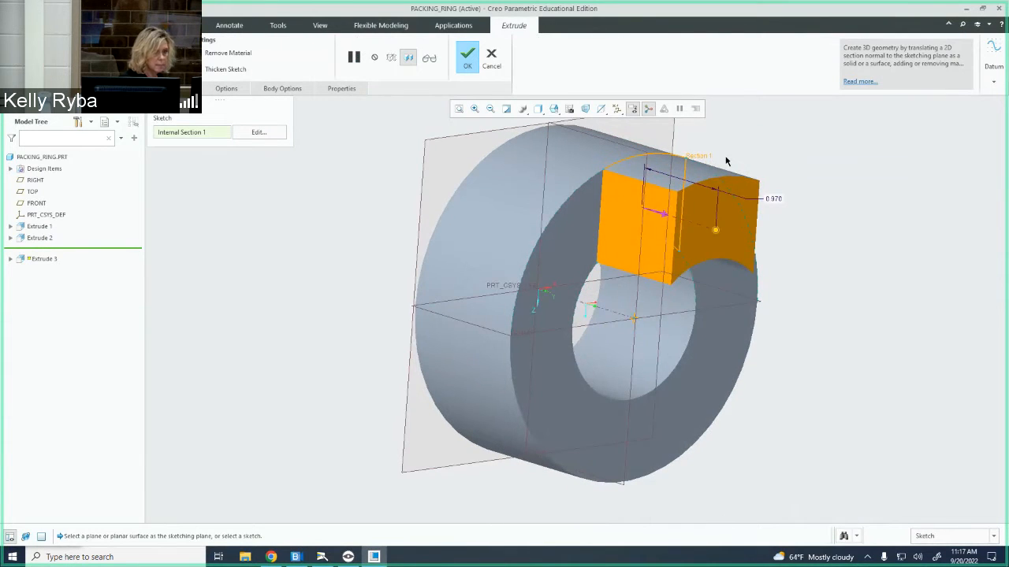
- Finish the extrude as a material-removing cut 0.75 in deep into the ring
left_click(208, 52)
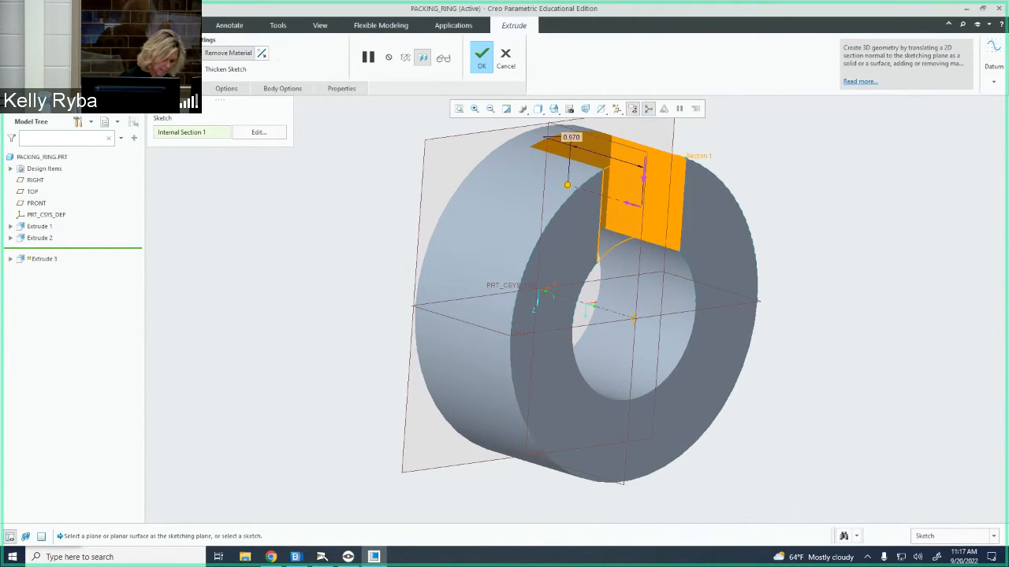
left_click(481, 57)
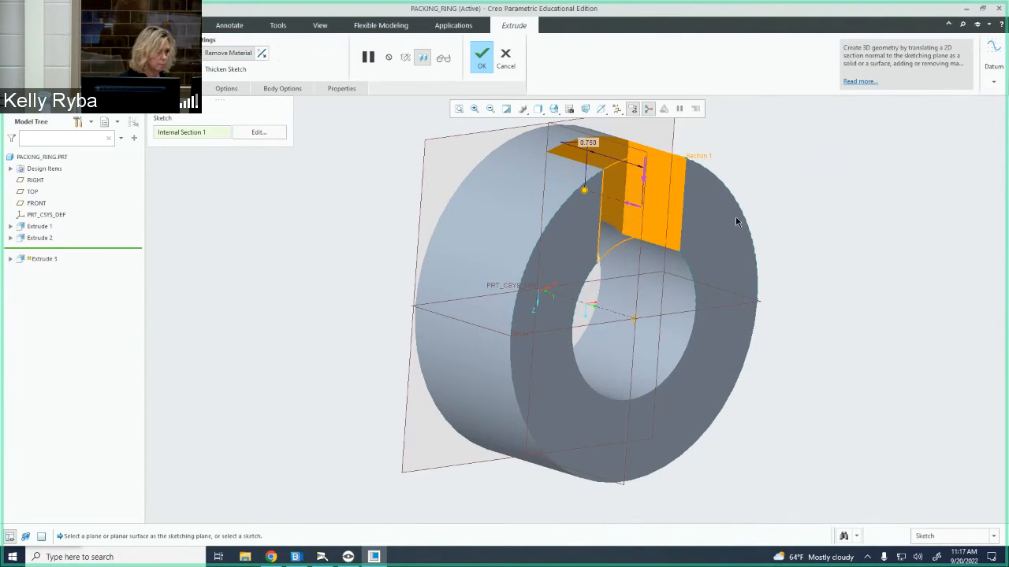
middle_click_drag(736, 218, 684, 217)
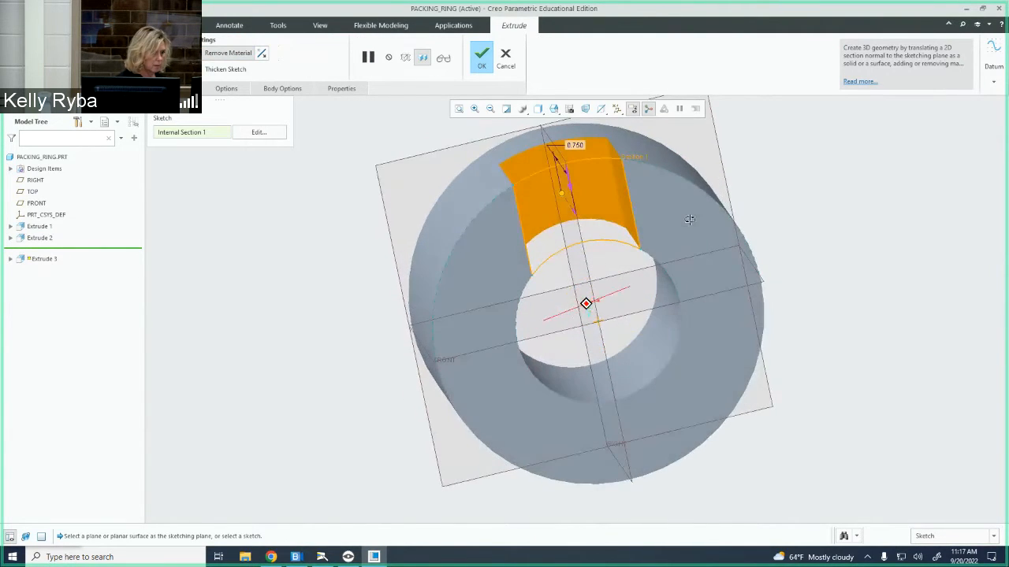
left_click(482, 57)
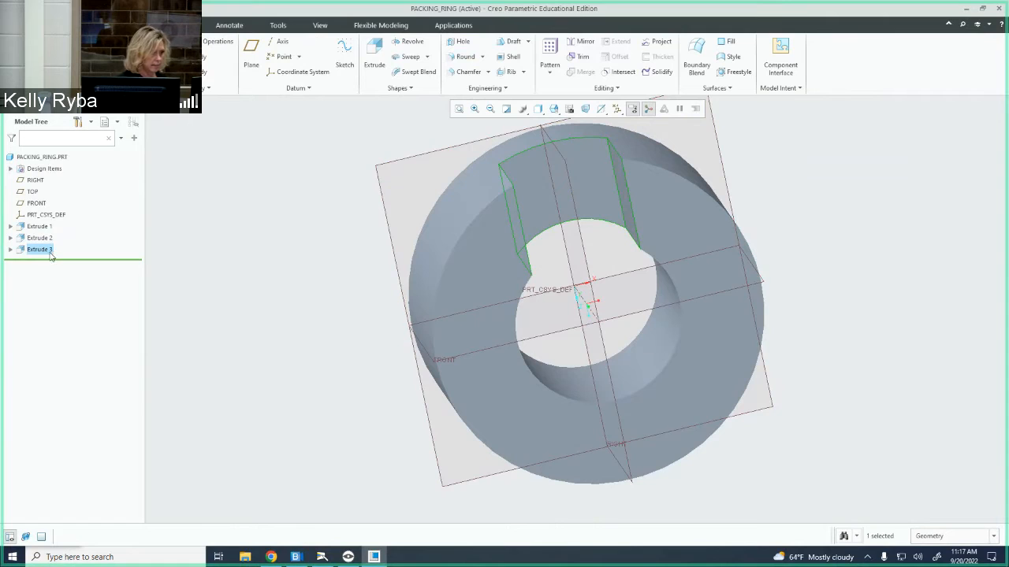
- Start an Axis pattern of the slot cut with the ring's central axis as the pattern centre
left_click(550, 49)
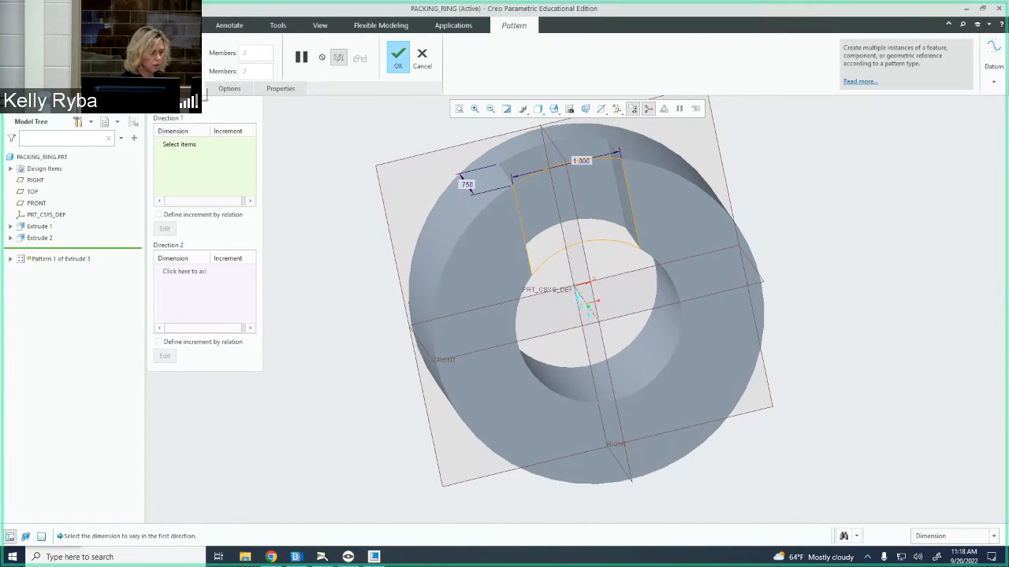
left_click(27, 62)
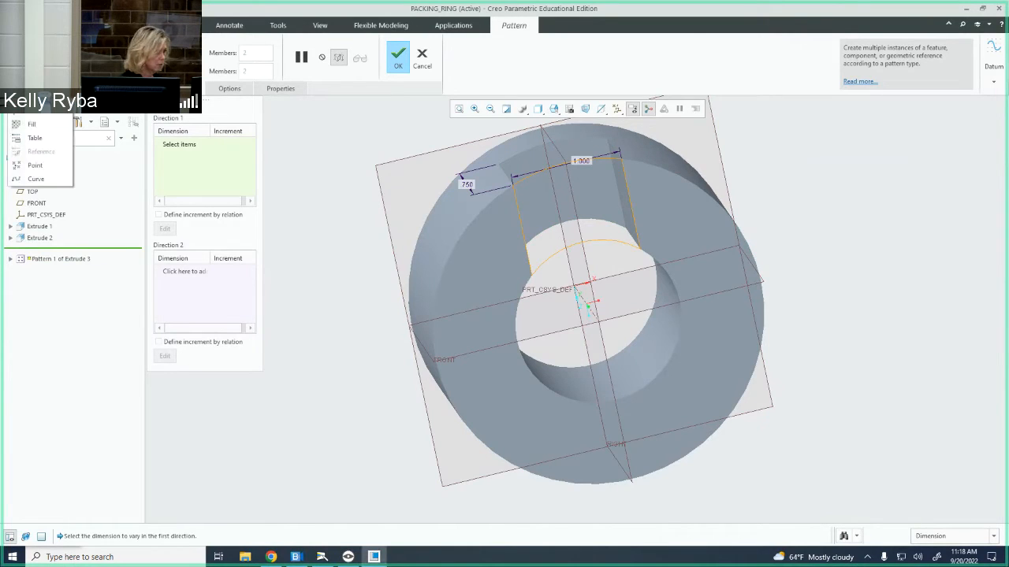
left_click(56, 116)
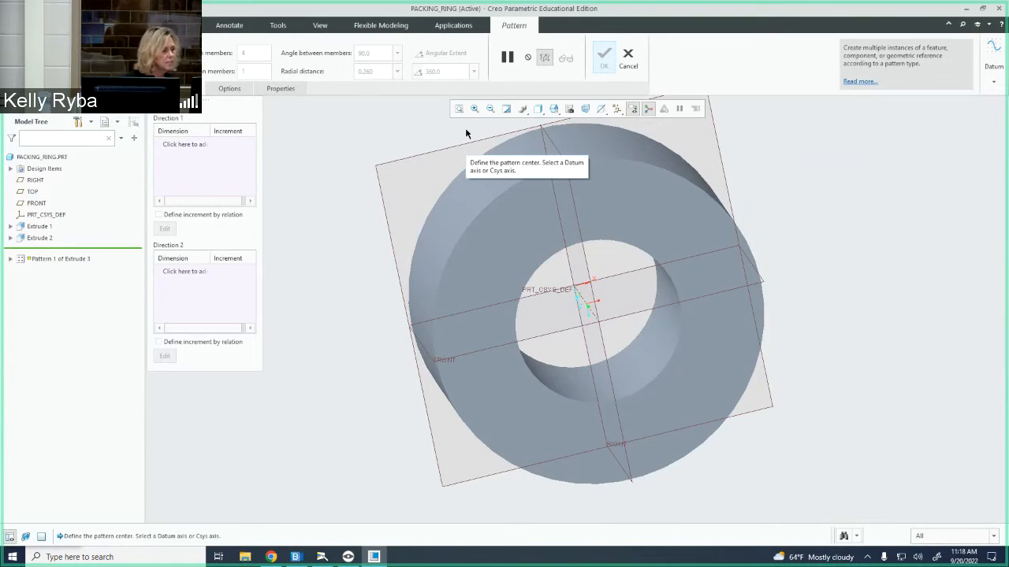
scroll(590, 303, "up", 5)
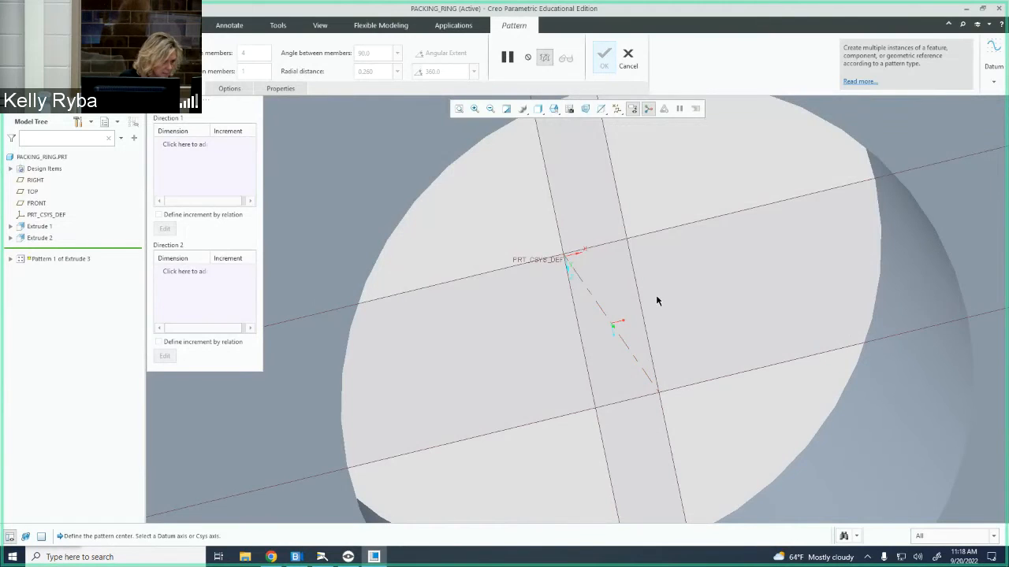
middle_click_drag(656, 298, 666, 292)
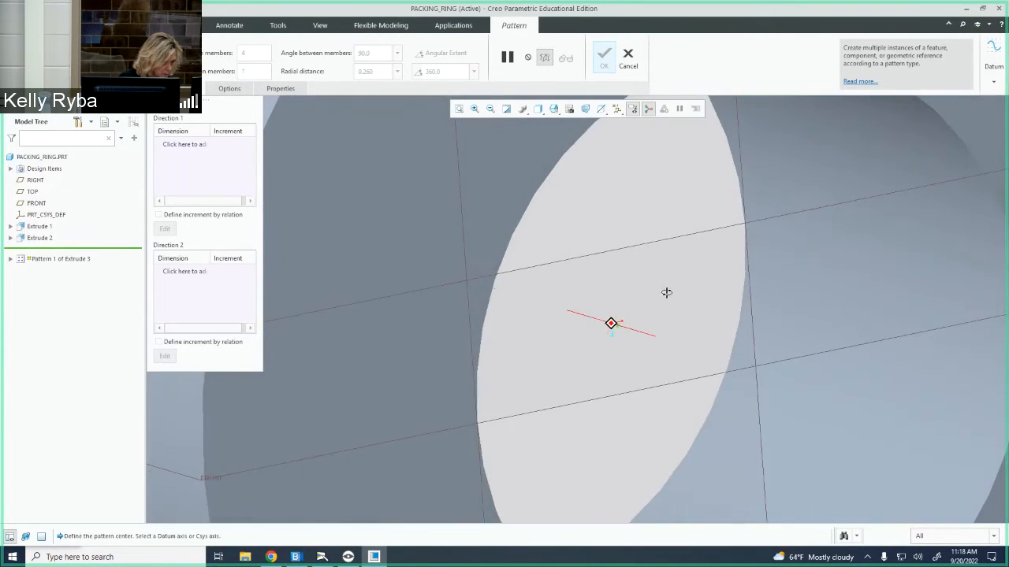
left_click(665, 340)
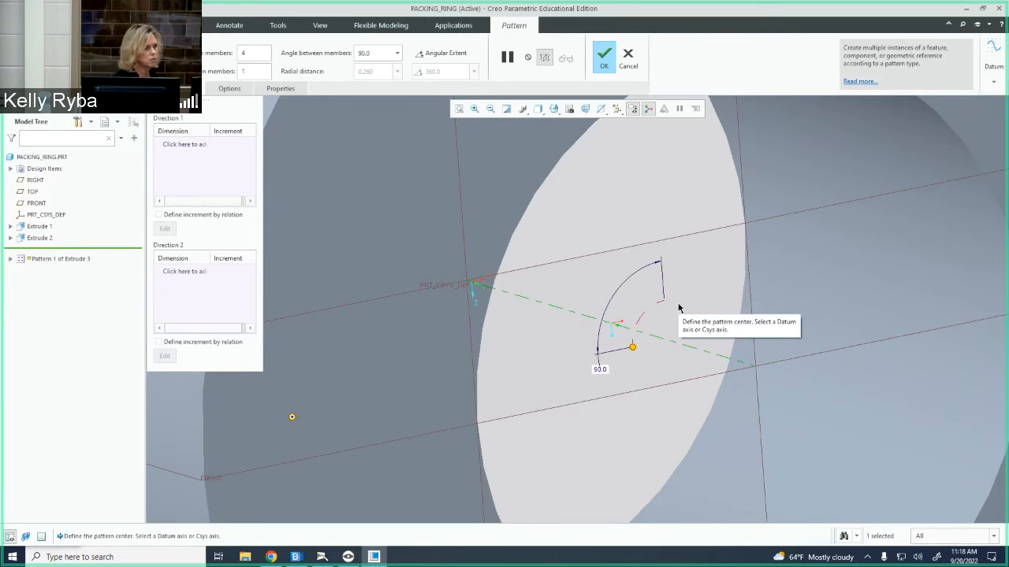
- Set the slot pattern to 3 members spaced 120° apart and complete it
scroll(679, 307, "down", 5)
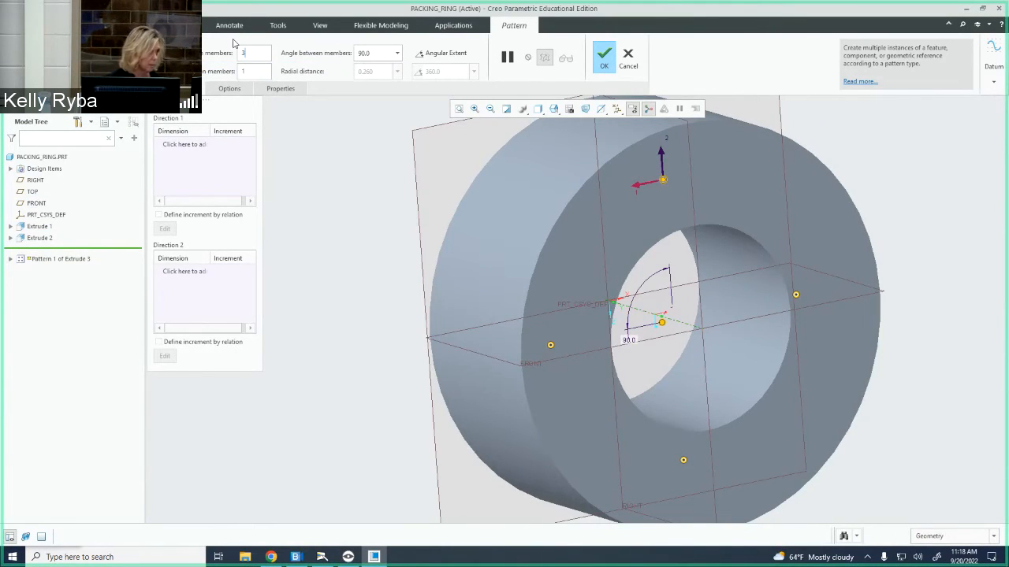
type("3")
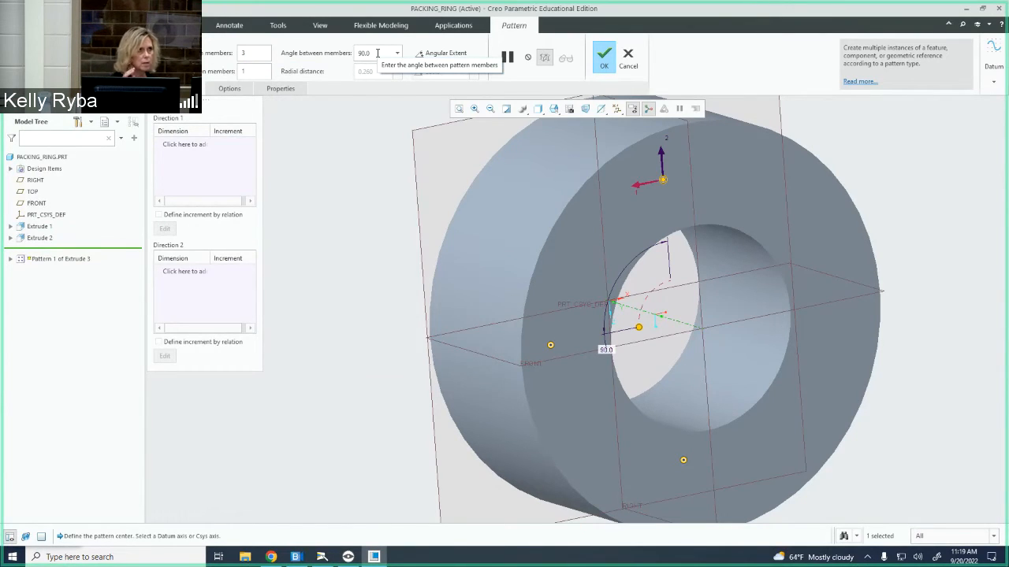
left_click_drag(377, 53, 348, 60)
type("120")
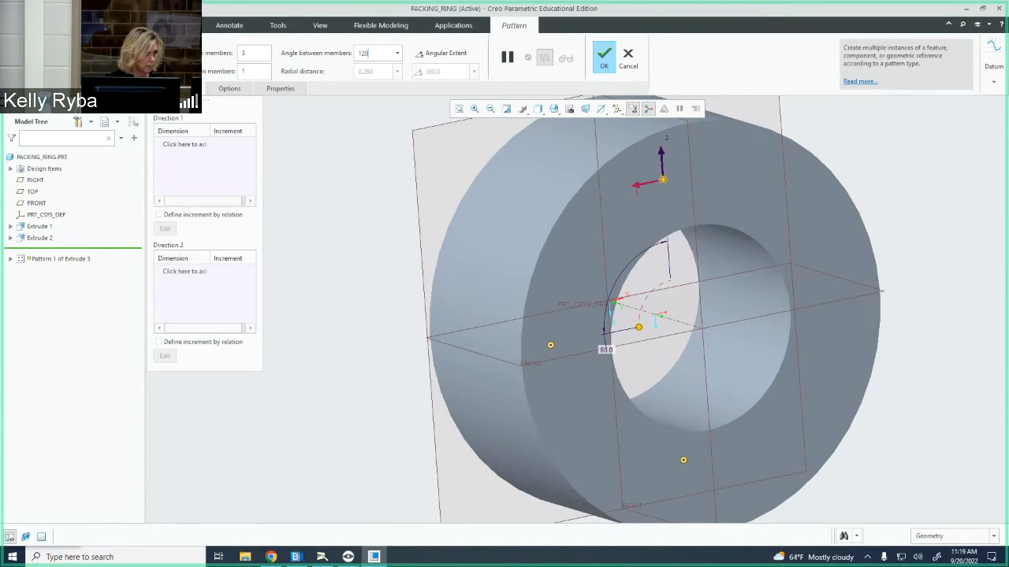
key("Return")
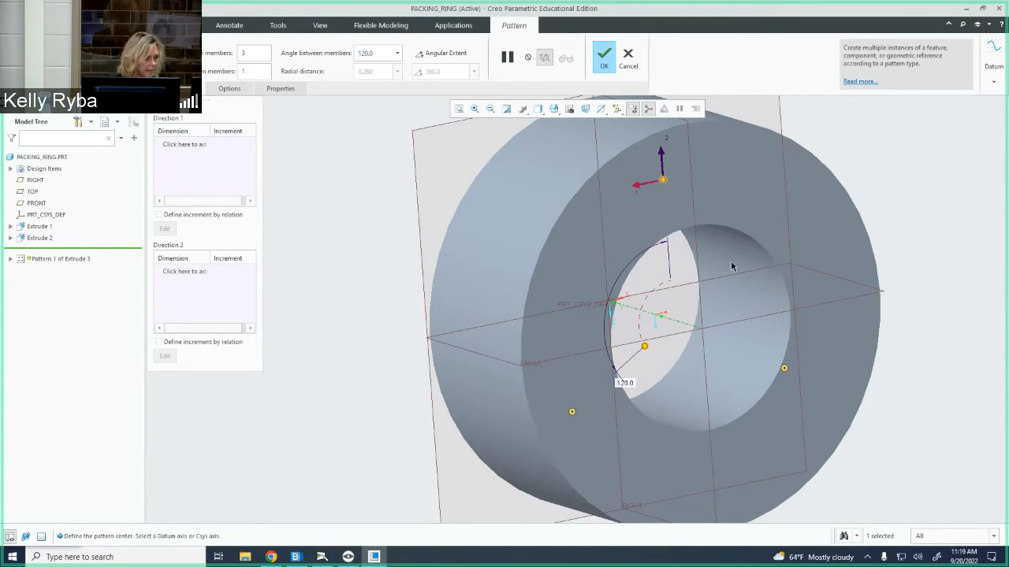
middle_click_drag(731, 260, 696, 269)
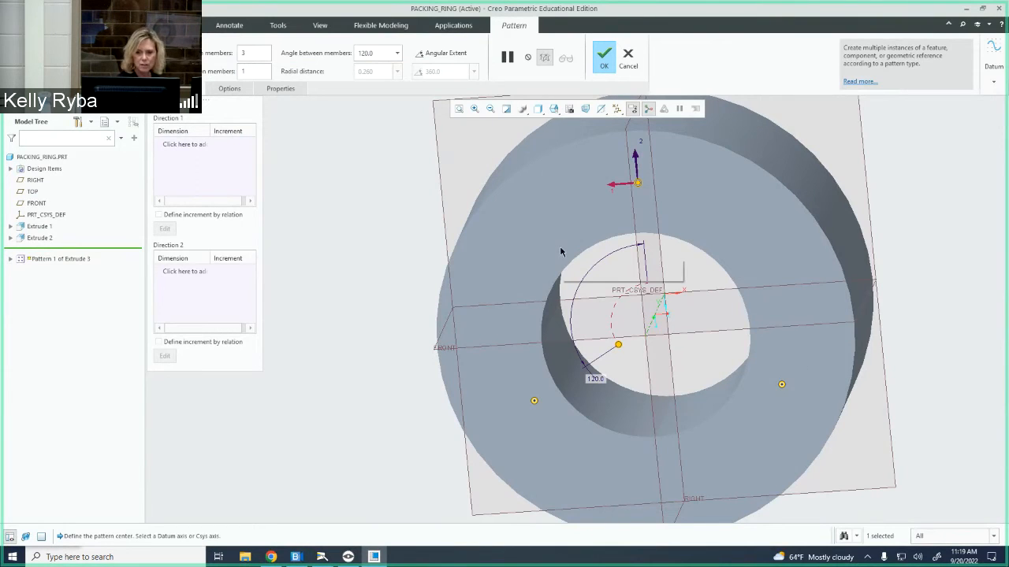
left_click(603, 62)
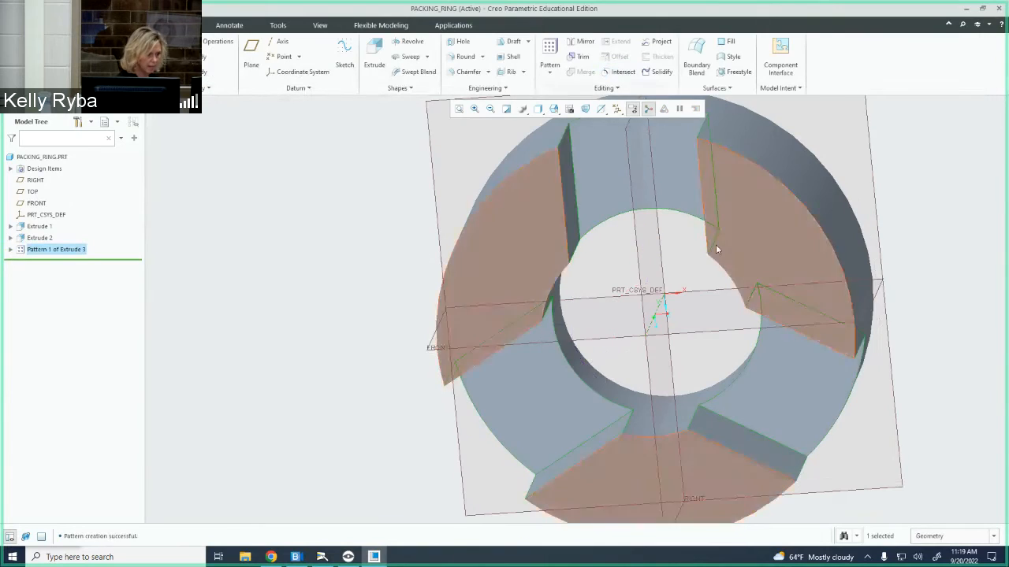
- Start an Extrude sketch on a slot's floor face and draw a circle about 2.32 in in diameter centred on the ring's centre
mouse_move(717, 250)
middle_mouse_down()
mouse_move(707, 209)
mouse_move(744, 239)
middle_mouse_up()
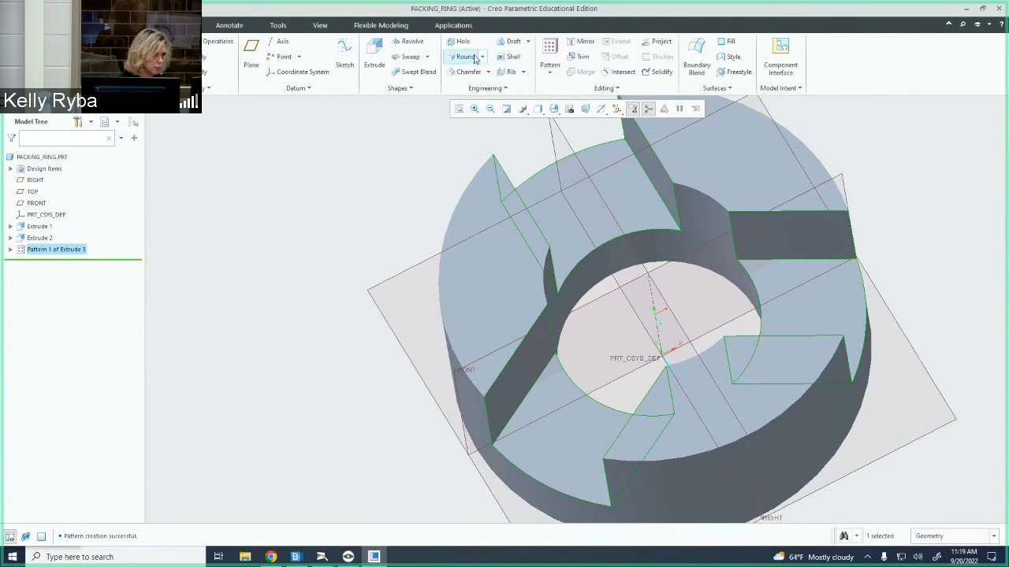
left_click(373, 54)
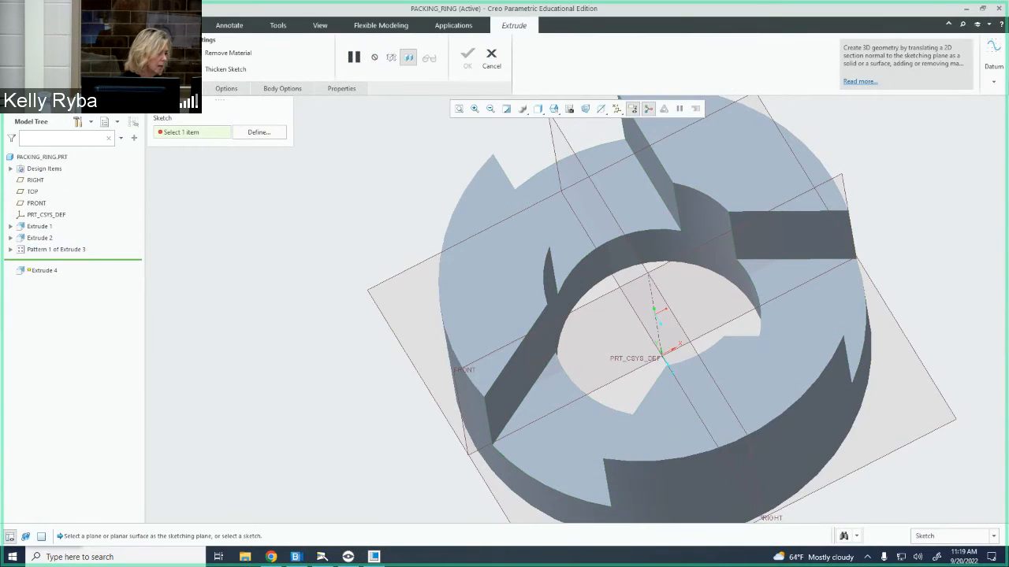
left_click(656, 213)
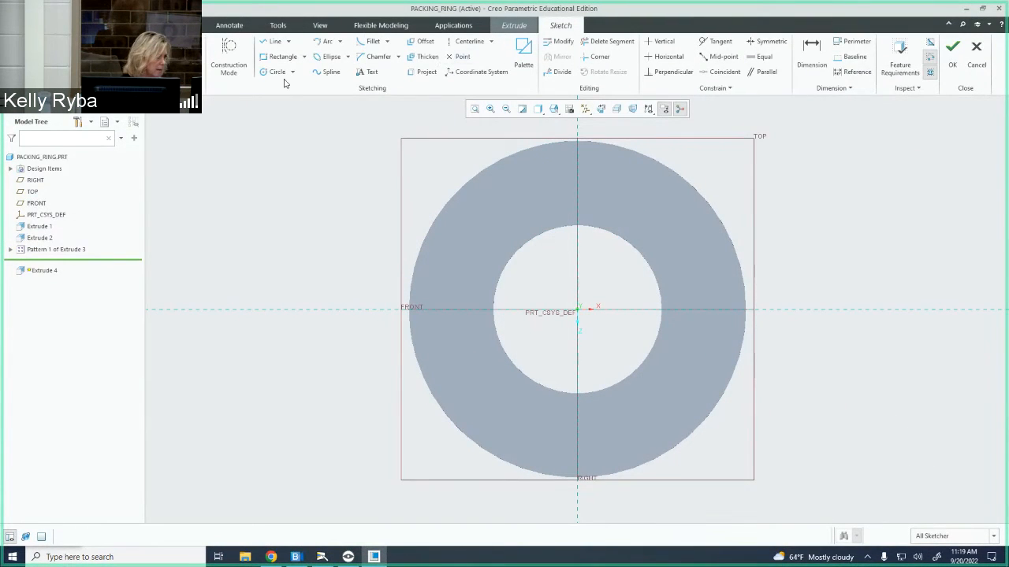
left_click(275, 75)
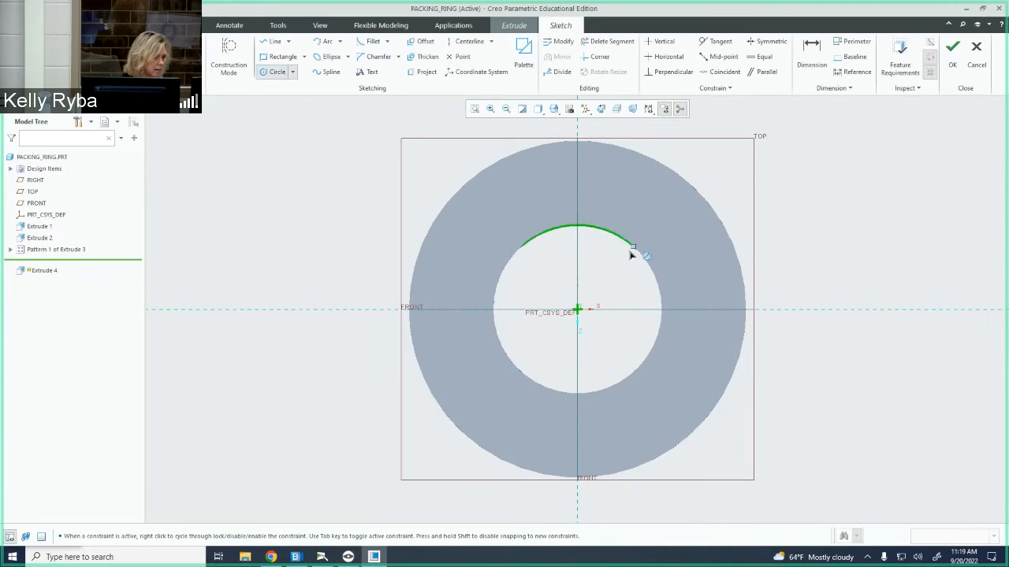
left_click(577, 310)
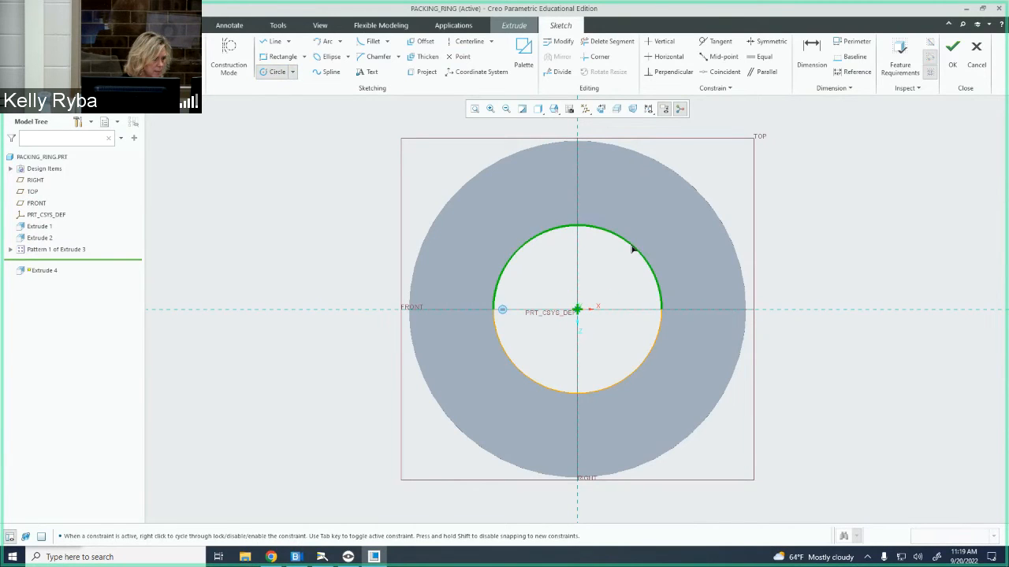
left_click(682, 235)
middle_click(560, 214)
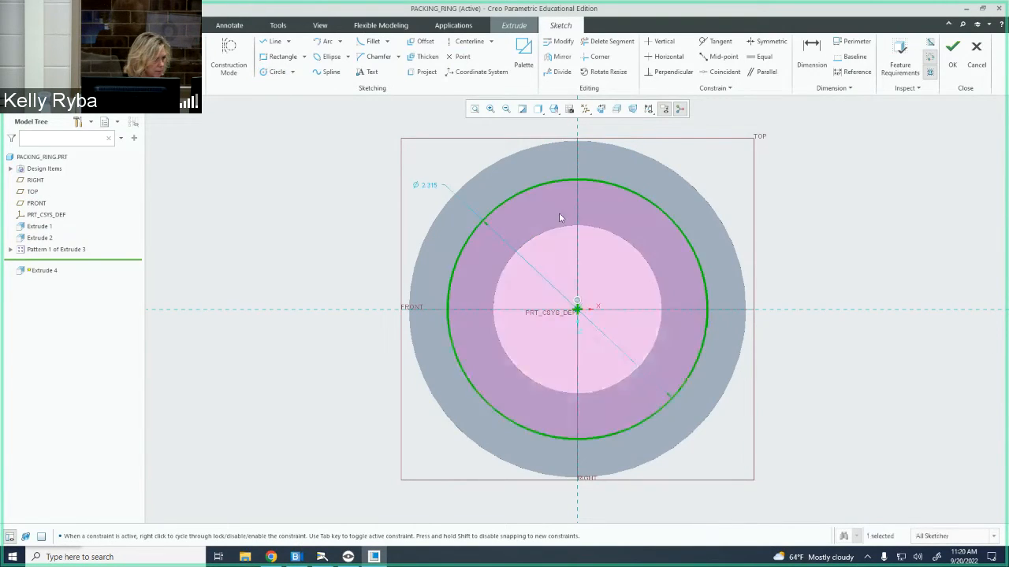
- Set the sketched circle's diameter to 2.5 in and inspect it in relation to the slotted ring
double_click(430, 186)
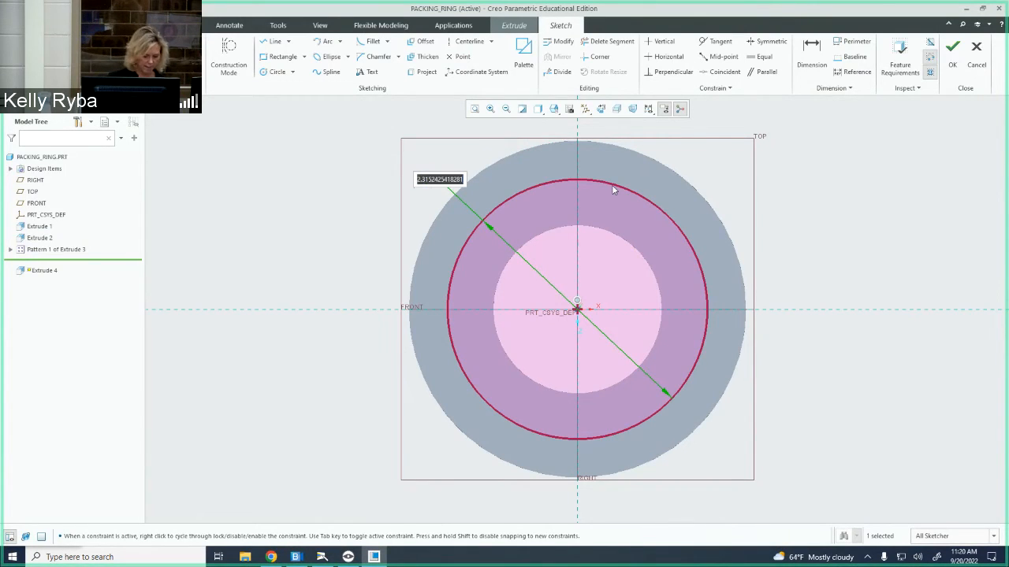
type("2.5")
key("Return")
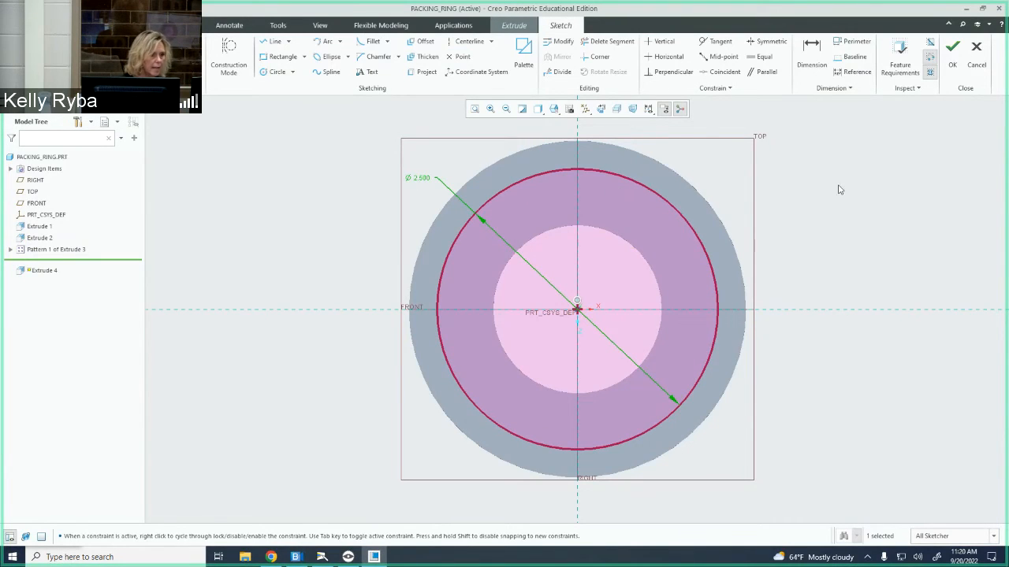
left_click(777, 203)
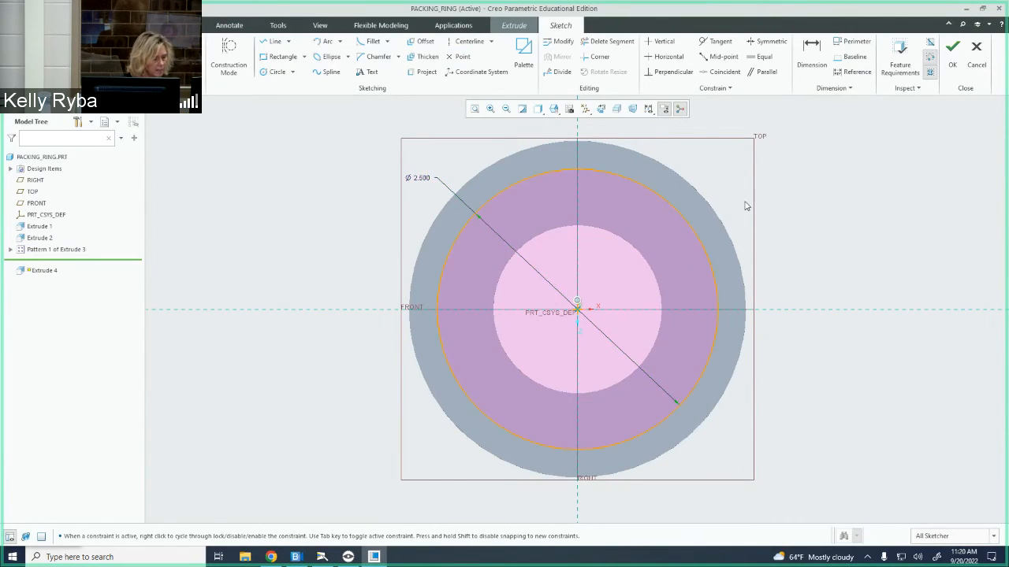
mouse_move(747, 205)
middle_mouse_down()
mouse_move(770, 214)
mouse_move(781, 244)
middle_mouse_up()
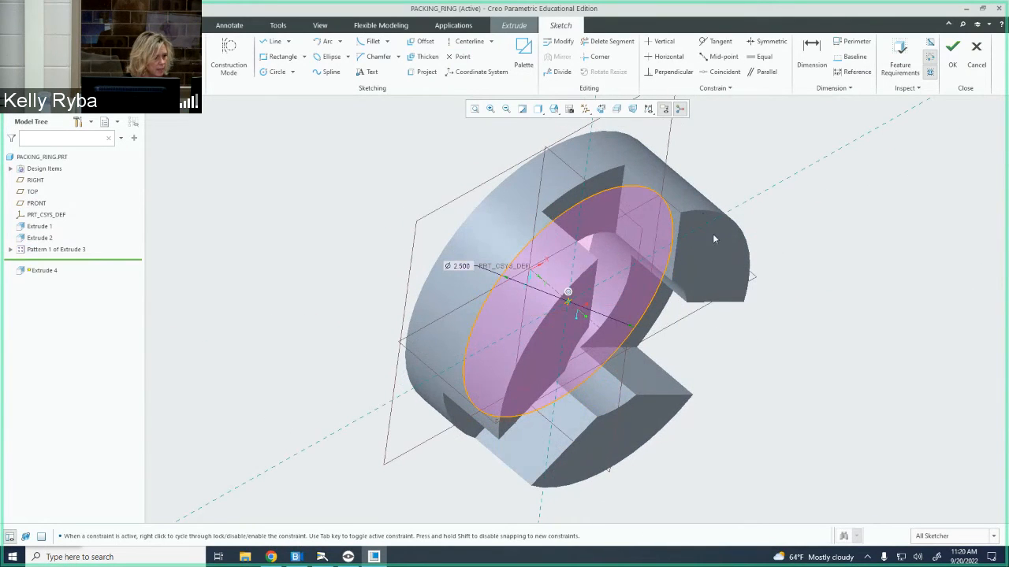
- Check the 2.5 in circle sketch against the extrude feature requirements and finish the sketch
middle_click_drag(673, 200, 642, 162)
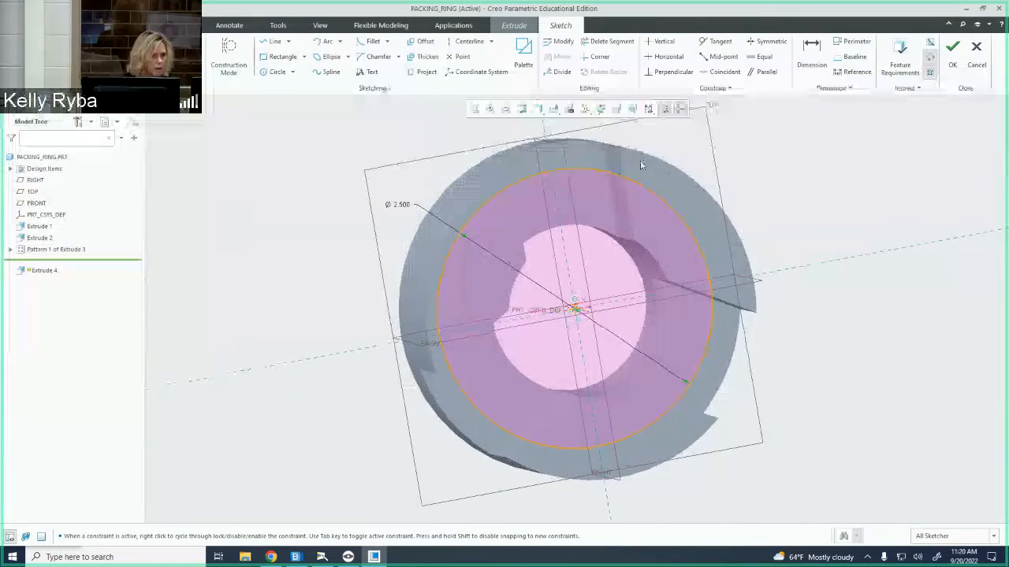
left_click(900, 63)
left_click(518, 331)
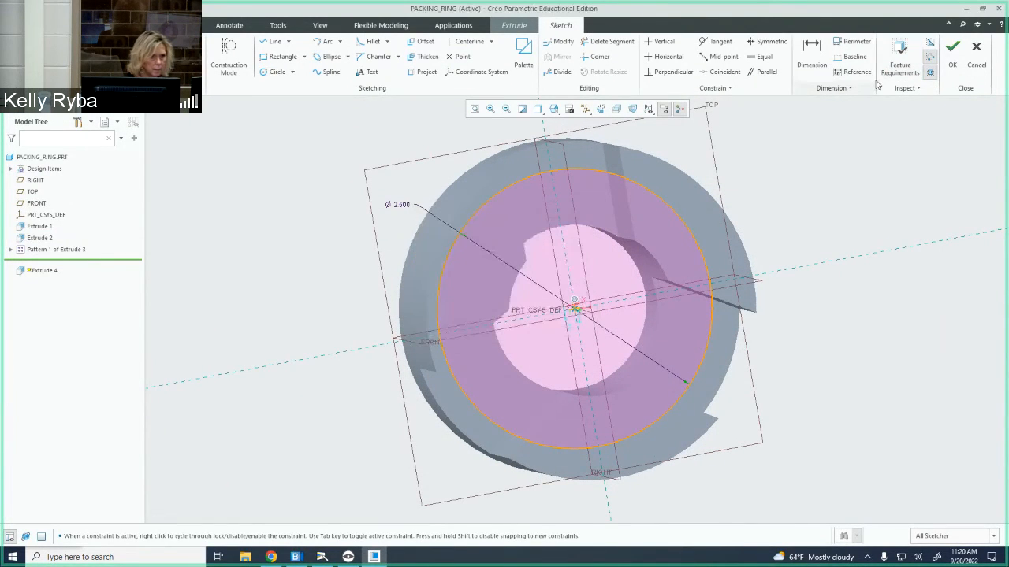
left_click(952, 57)
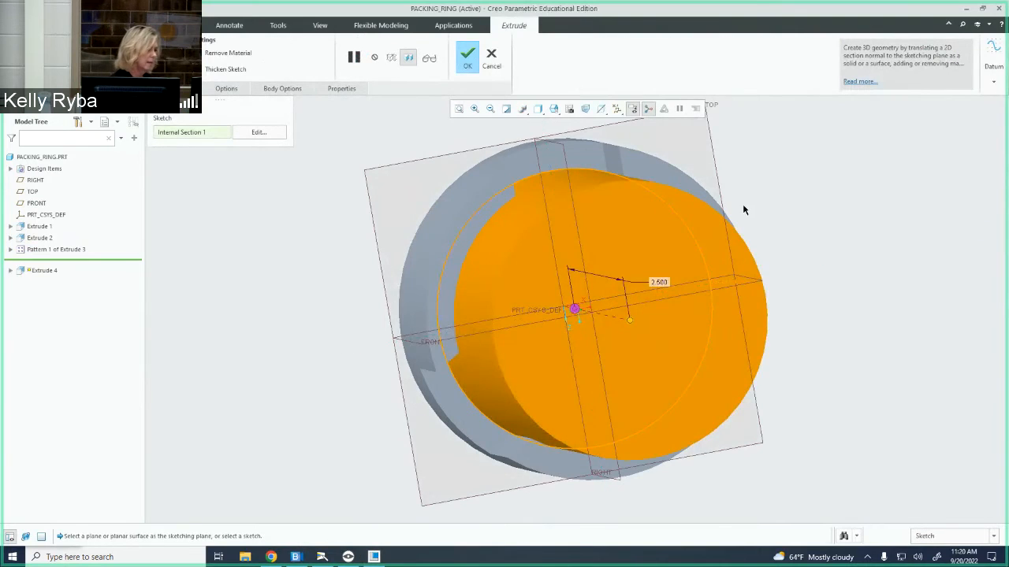
- Make the circular extrude remove material at a depth of 0.312 in, complete it and inspect the recess from several sides
middle_click_drag(743, 210, 817, 198)
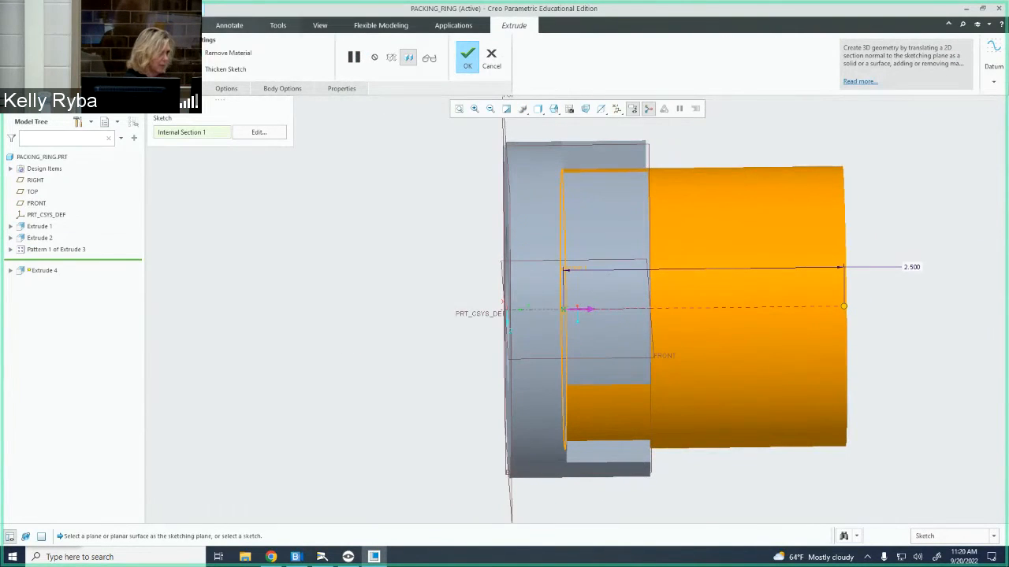
left_click(228, 52)
middle_click_drag(381, 144, 571, 247)
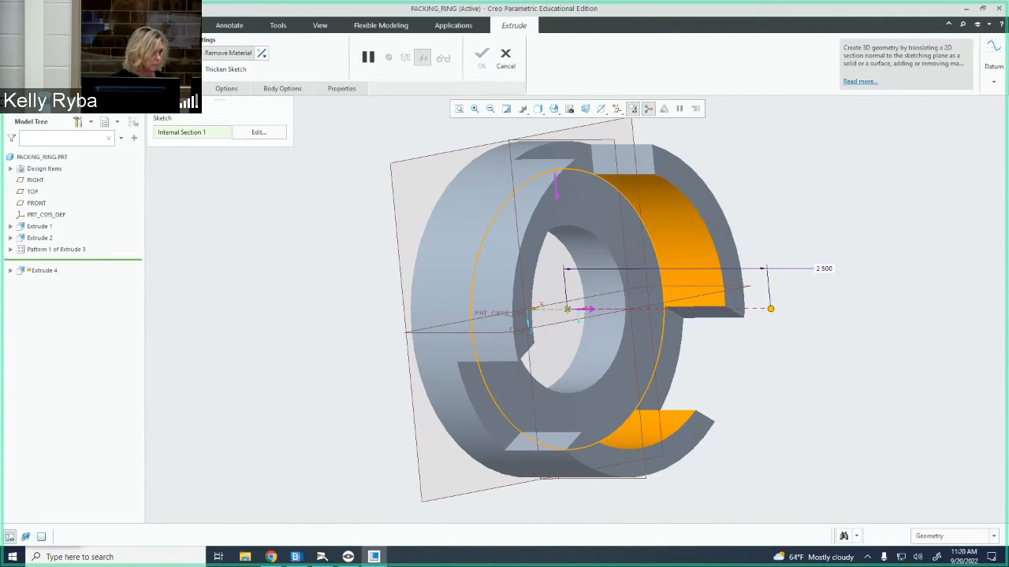
key("Return")
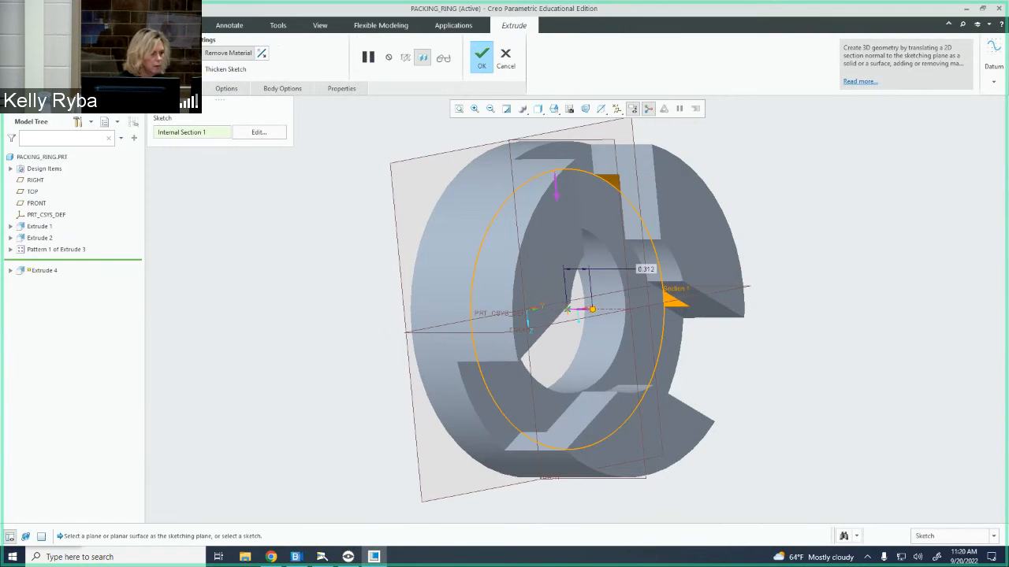
mouse_move(730, 237)
middle_mouse_down()
mouse_move(779, 243)
mouse_move(767, 275)
mouse_move(759, 259)
mouse_move(762, 279)
mouse_move(746, 279)
mouse_move(684, 246)
mouse_move(699, 264)
middle_mouse_up()
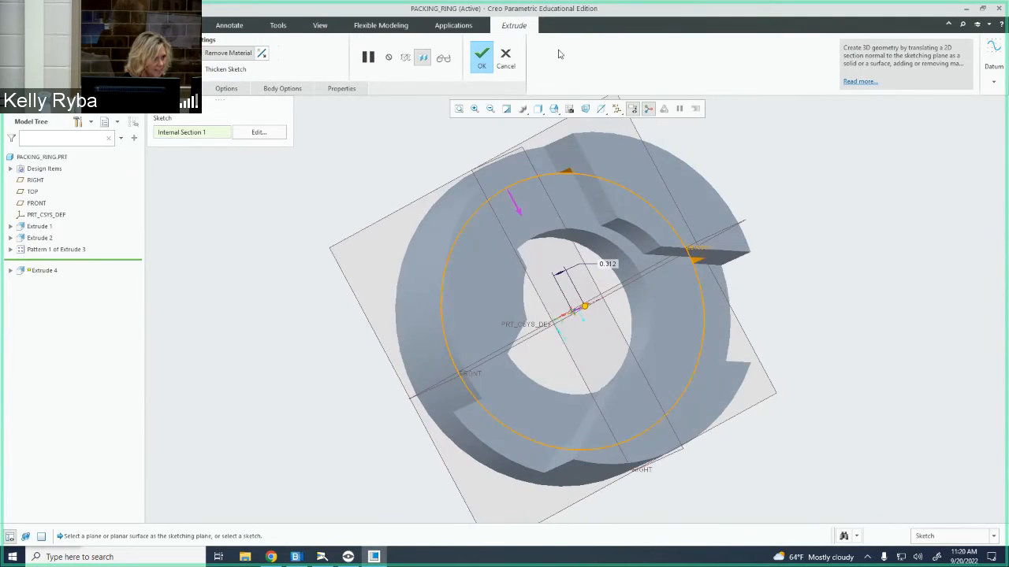
left_click(480, 60)
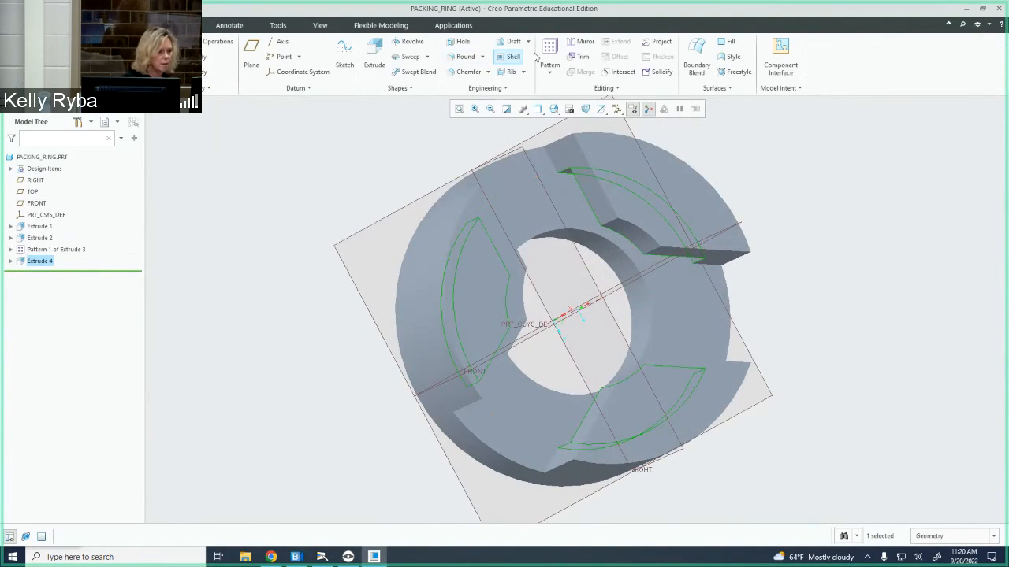
middle_click_drag(814, 351, 780, 375)
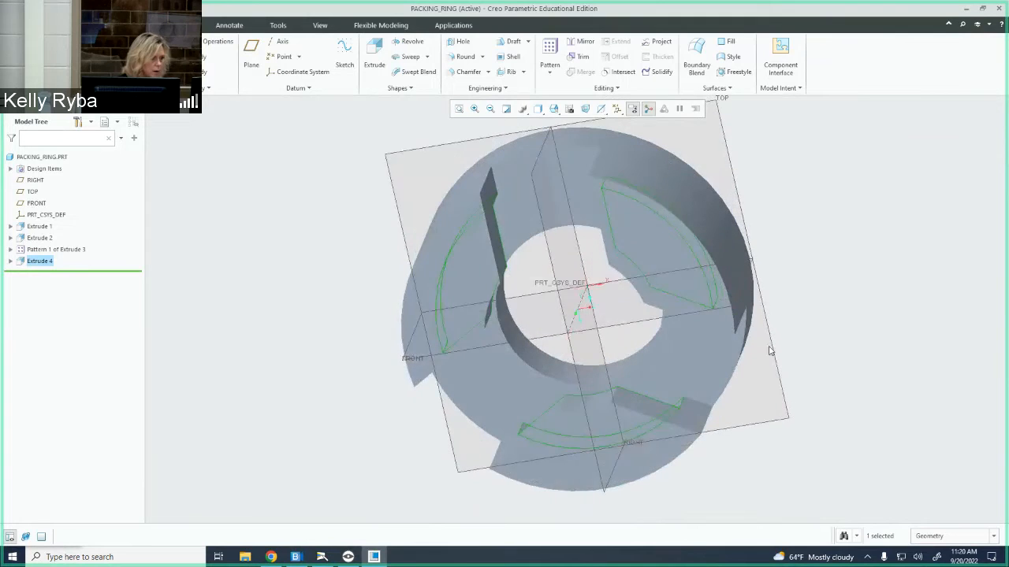
middle_click_drag(596, 225, 788, 245)
left_click(879, 267)
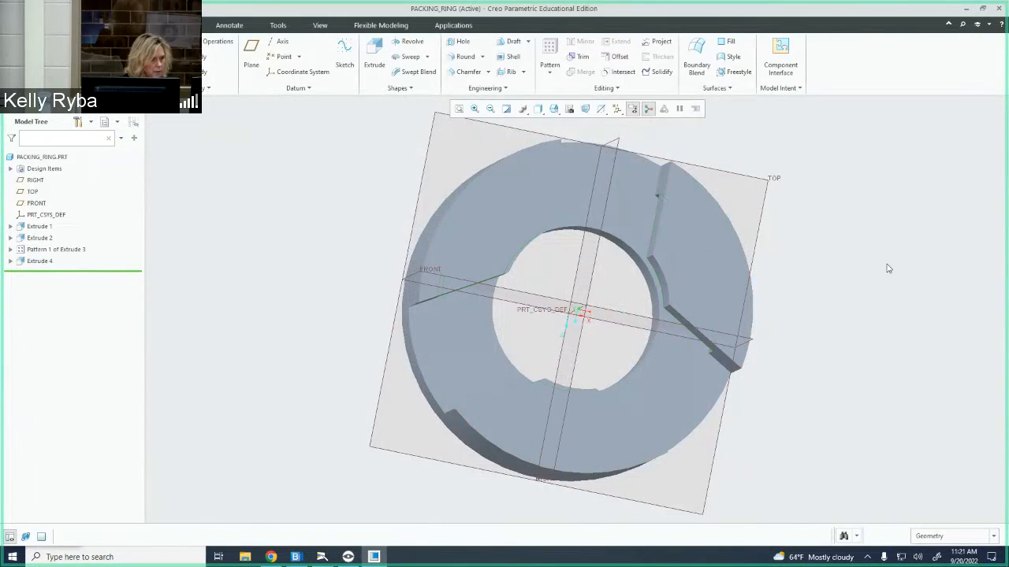
- Start an Extrude sketch on the front face of a raised tab and show the model as Shading With Edges
mouse_move(885, 266)
middle_mouse_down()
mouse_move(891, 254)
mouse_move(899, 271)
middle_mouse_up()
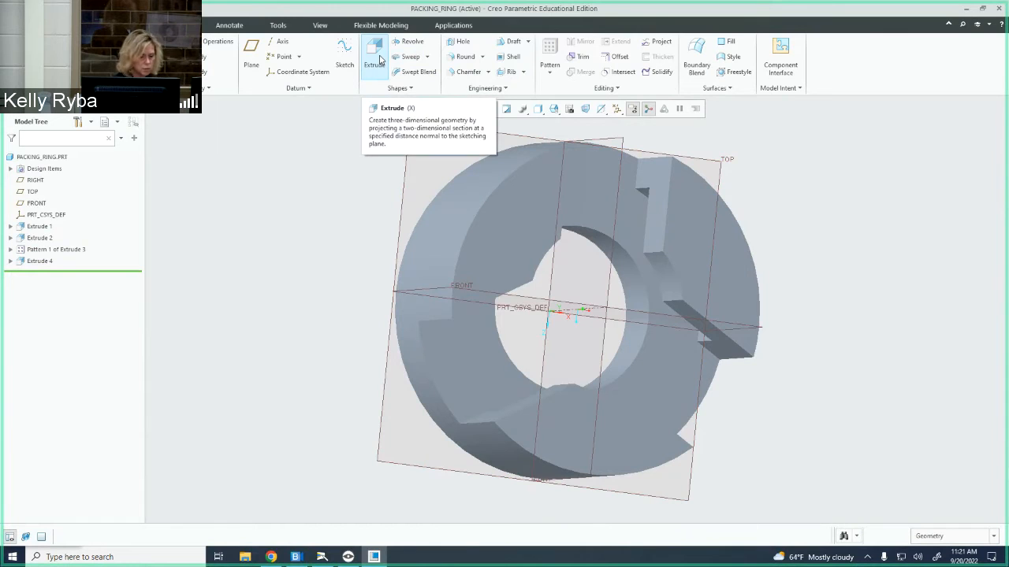
left_click(376, 57)
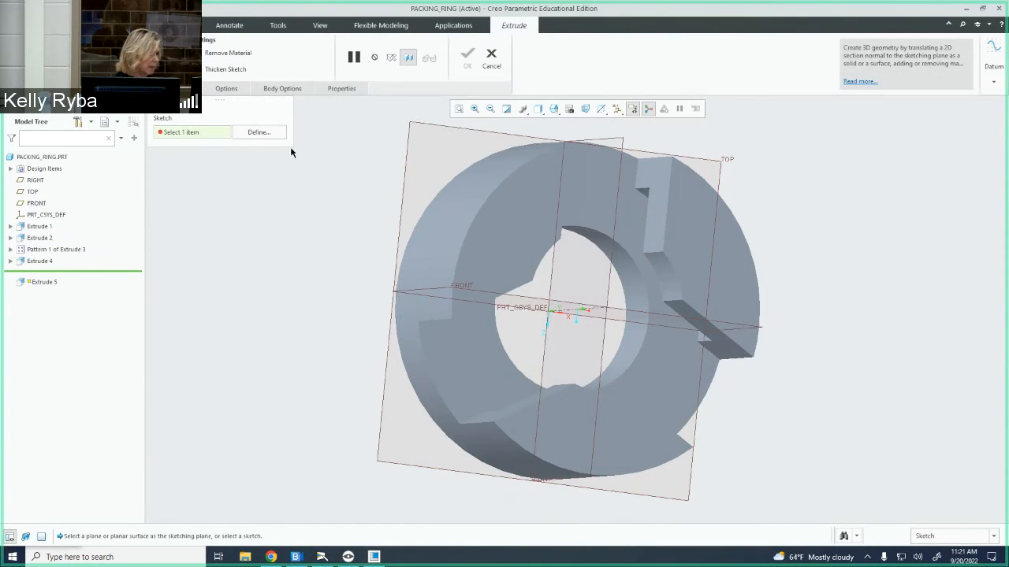
left_click(669, 234)
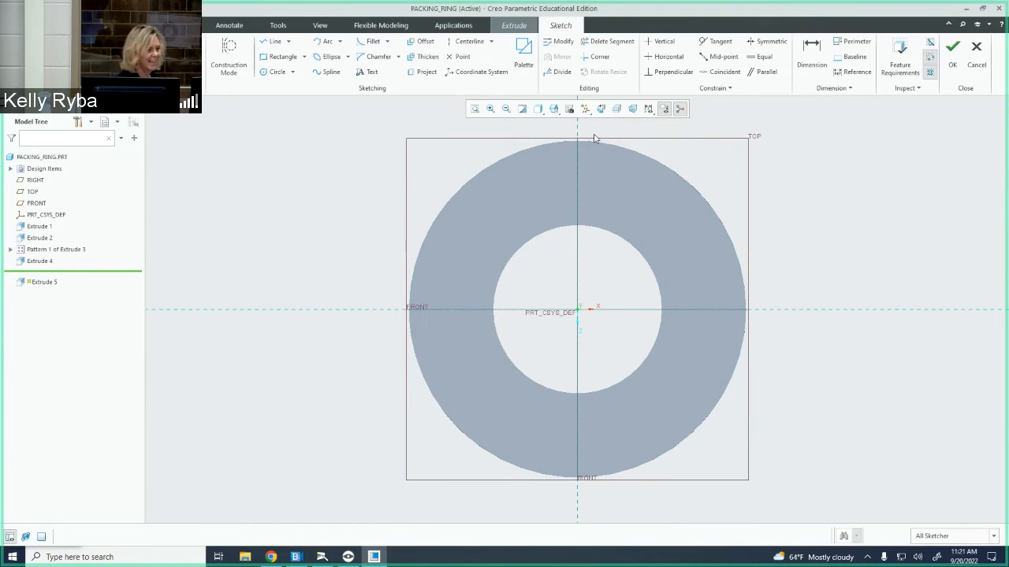
left_click(538, 109)
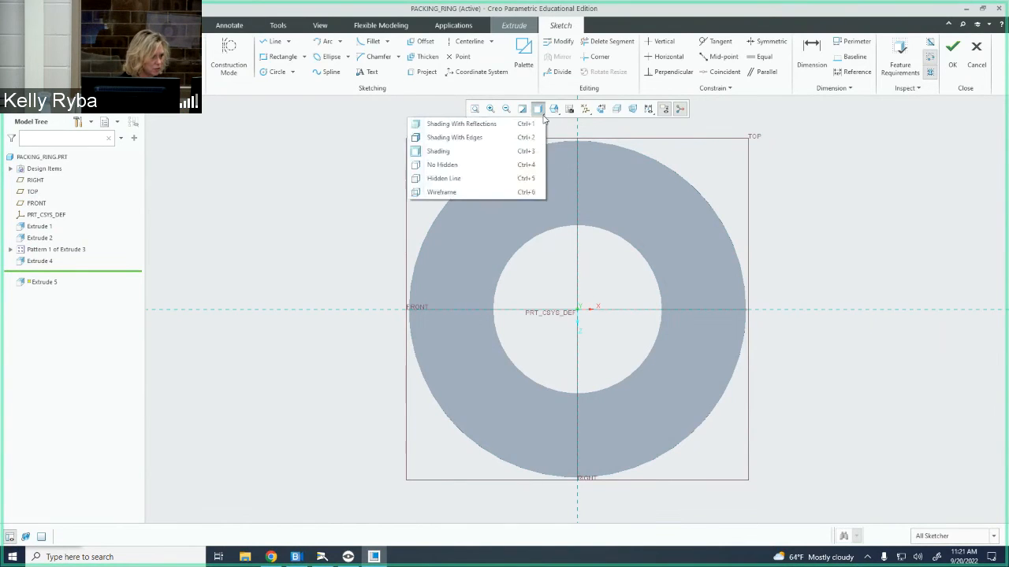
left_click(480, 139)
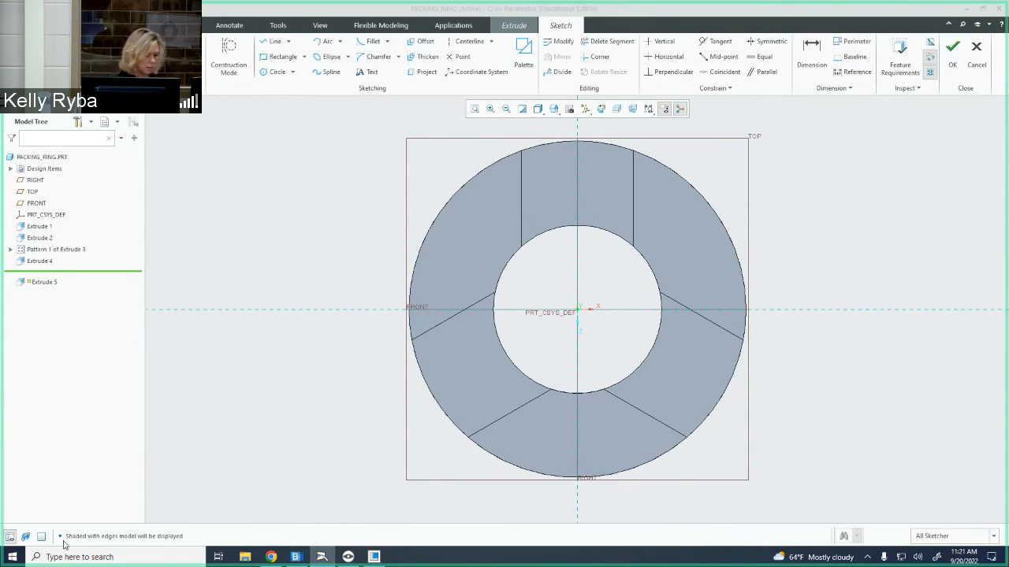
- Consult the Packing_Ring problem drawing and sketch a construction circle about 1.10 in in radius centred on the ring's origin
left_click(322, 556)
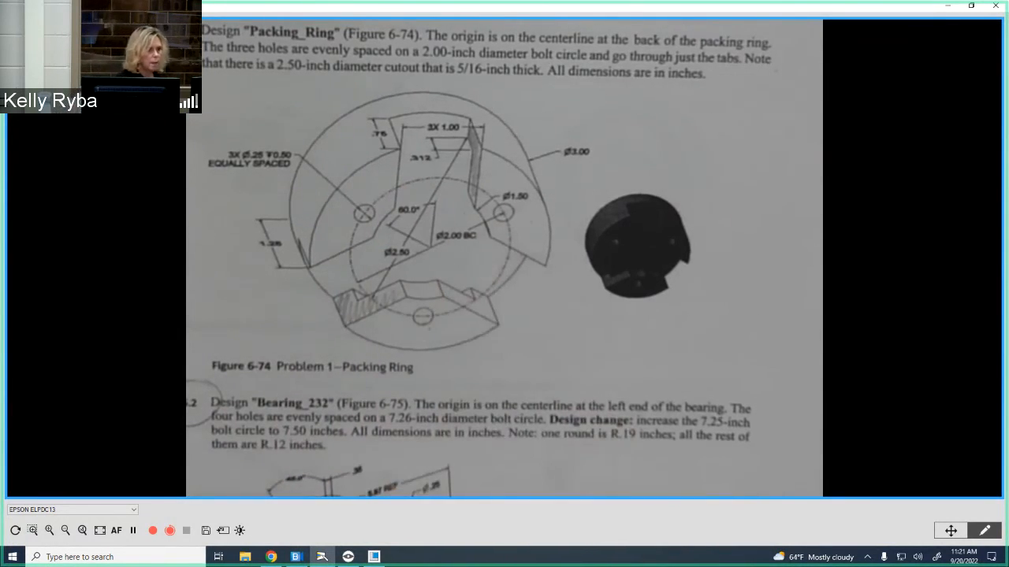
left_click(947, 7)
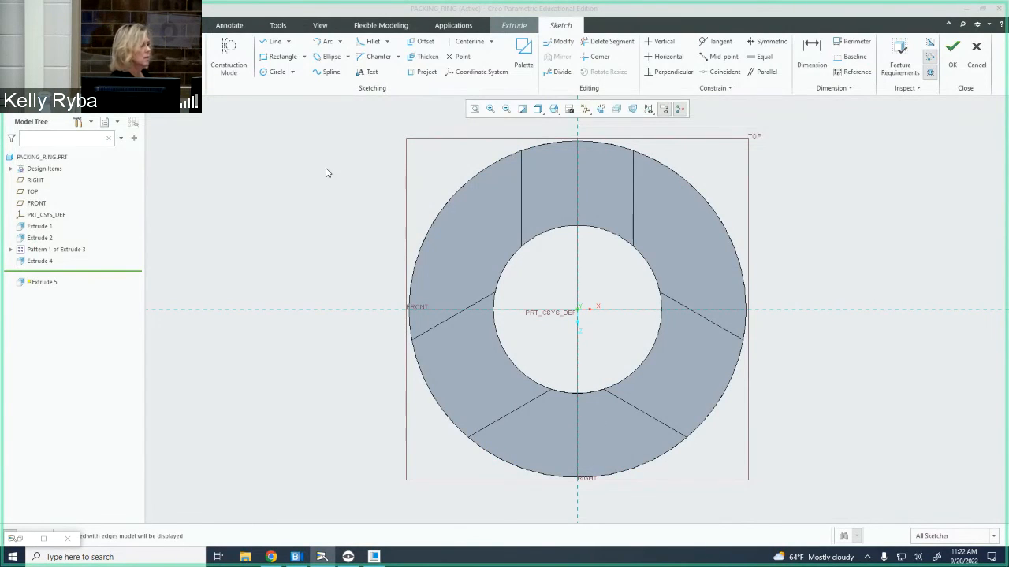
left_click(229, 56)
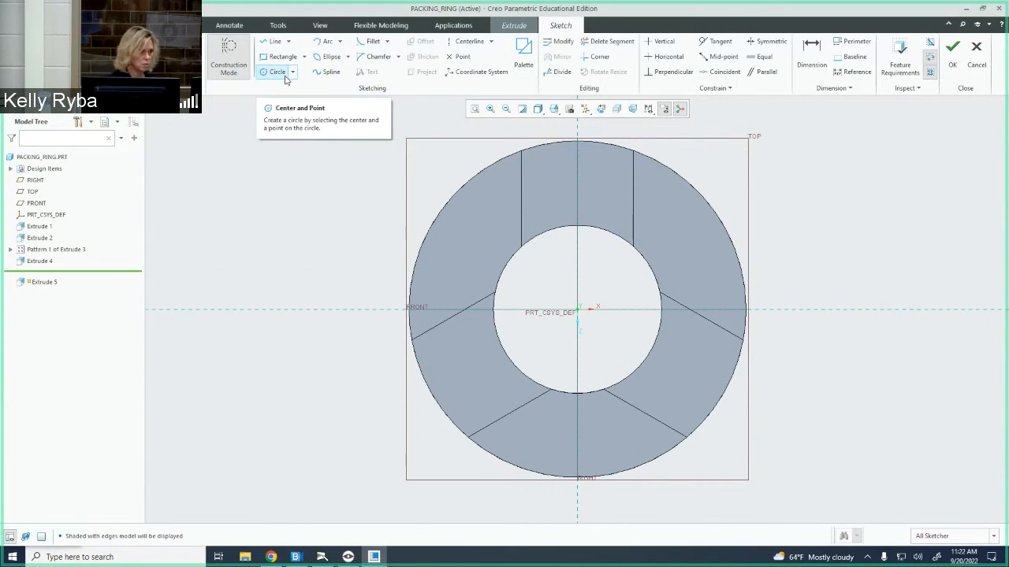
left_click(277, 72)
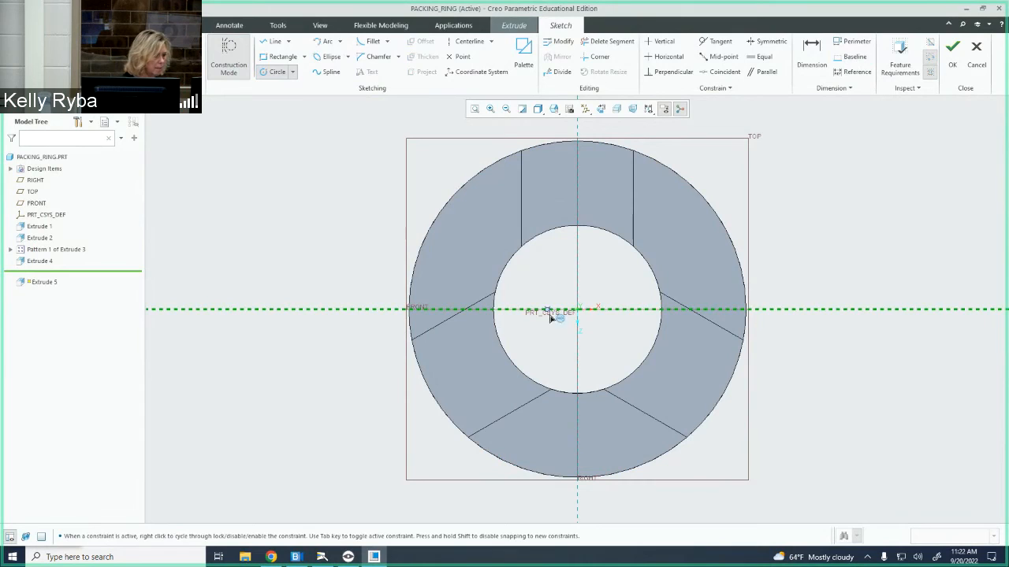
left_click(578, 310)
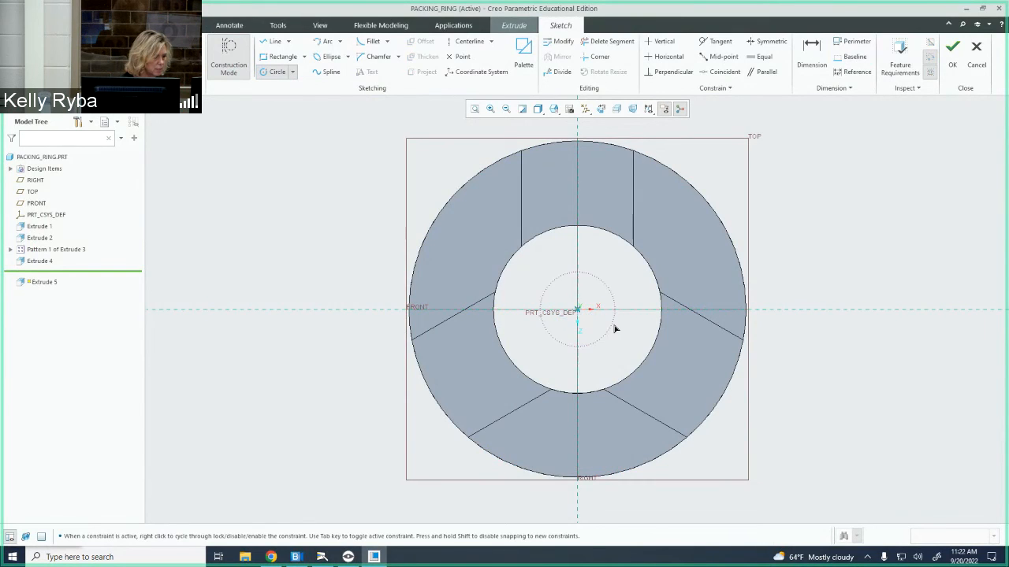
left_click(693, 369)
middle_click(698, 370)
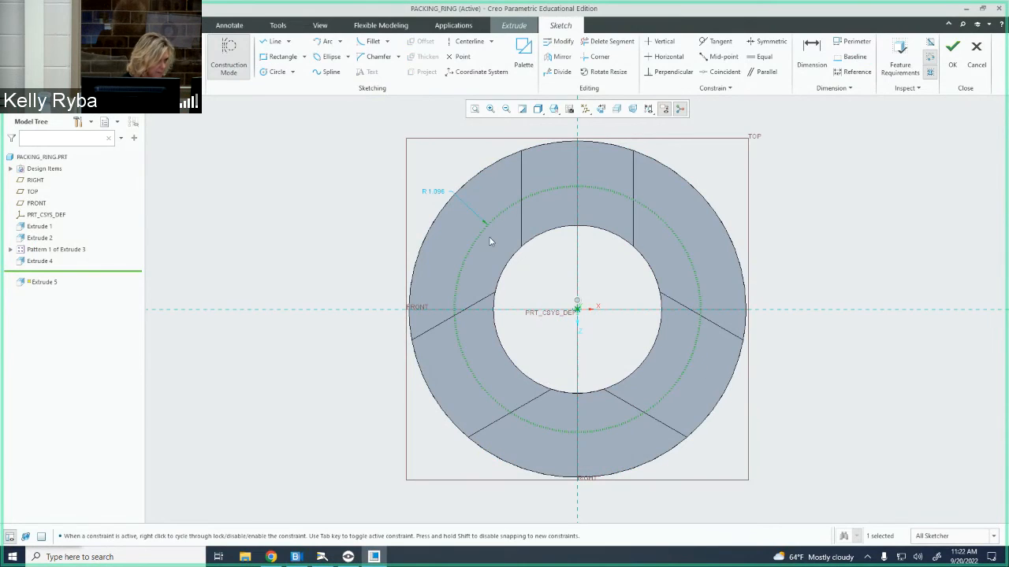
- Set the construction circle's radius to 1 in
double_click(434, 193)
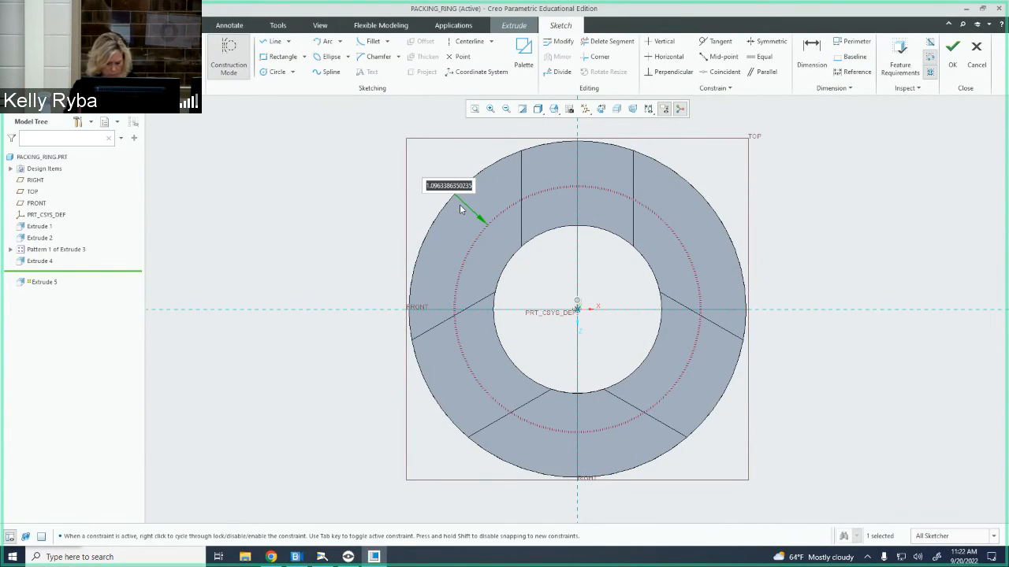
type("1")
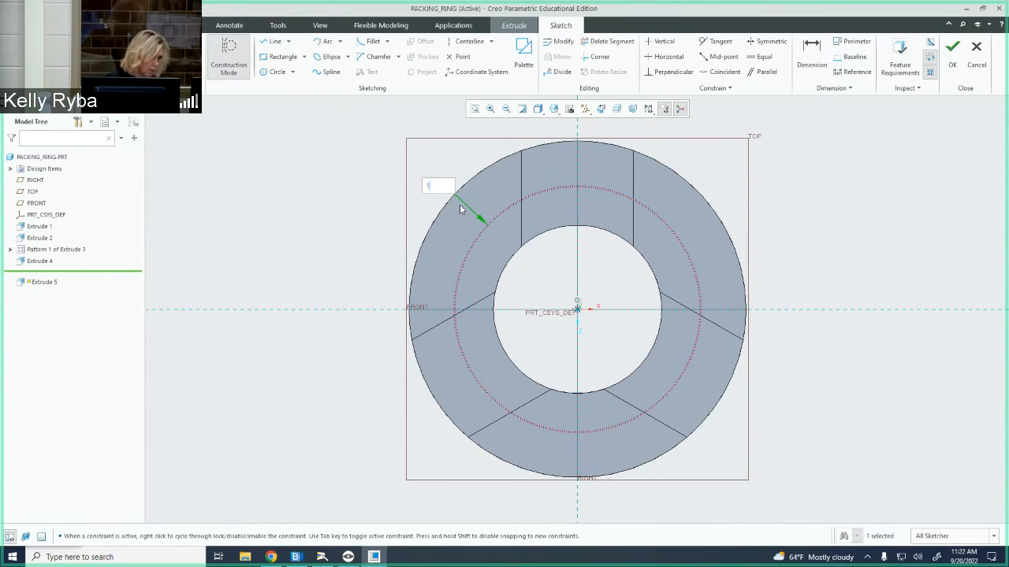
key("Return")
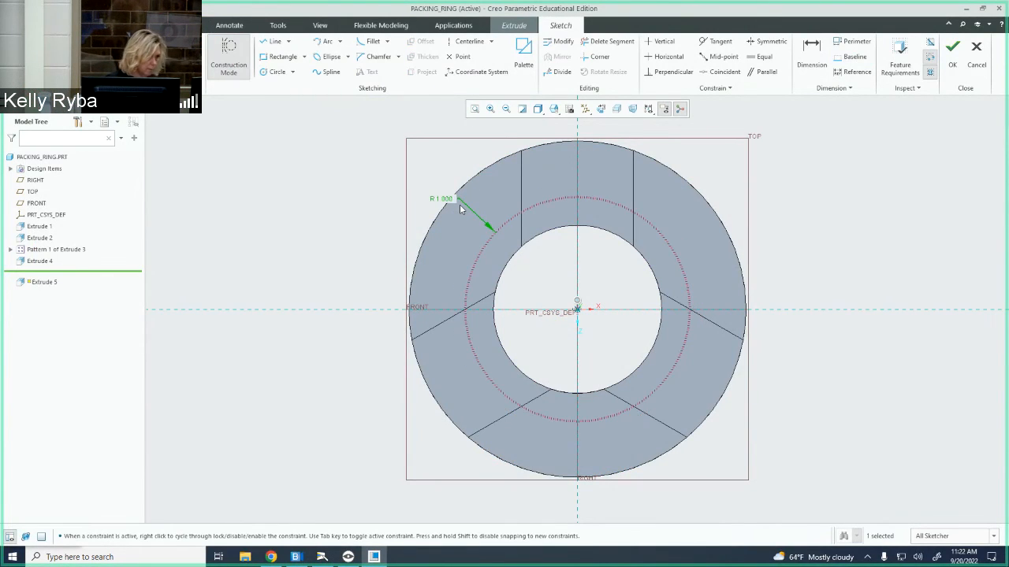
left_click(453, 158)
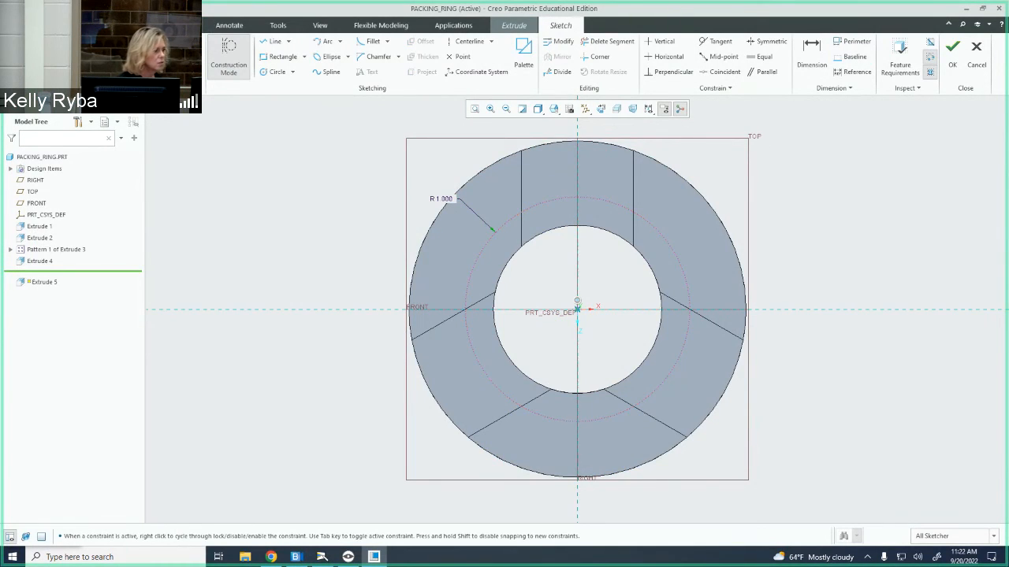
- Turn off Construction Mode and draw a solid circle about 0.24 in in diameter where the construction circle meets the lower vertical reference
left_click(227, 62)
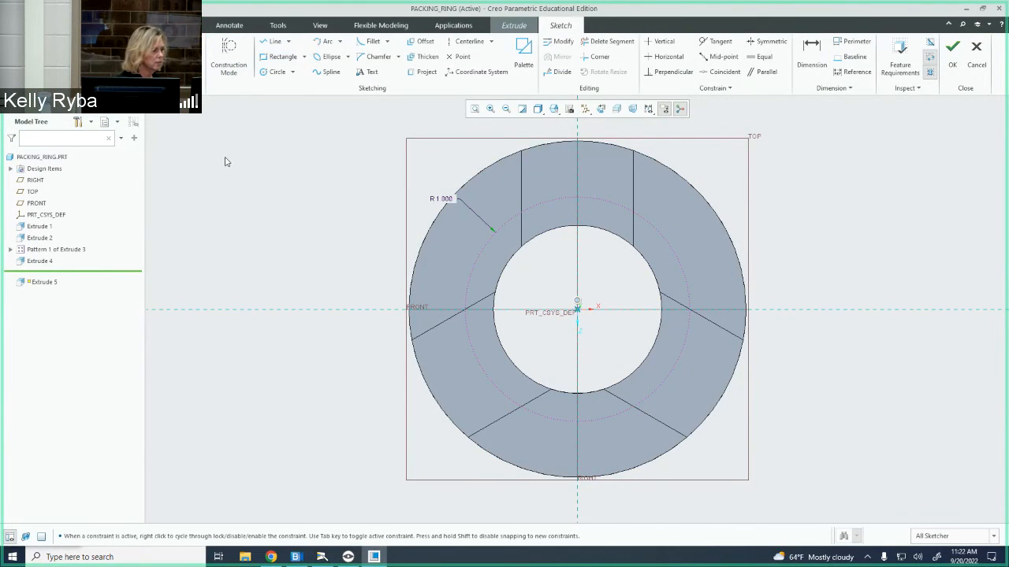
left_click(274, 72)
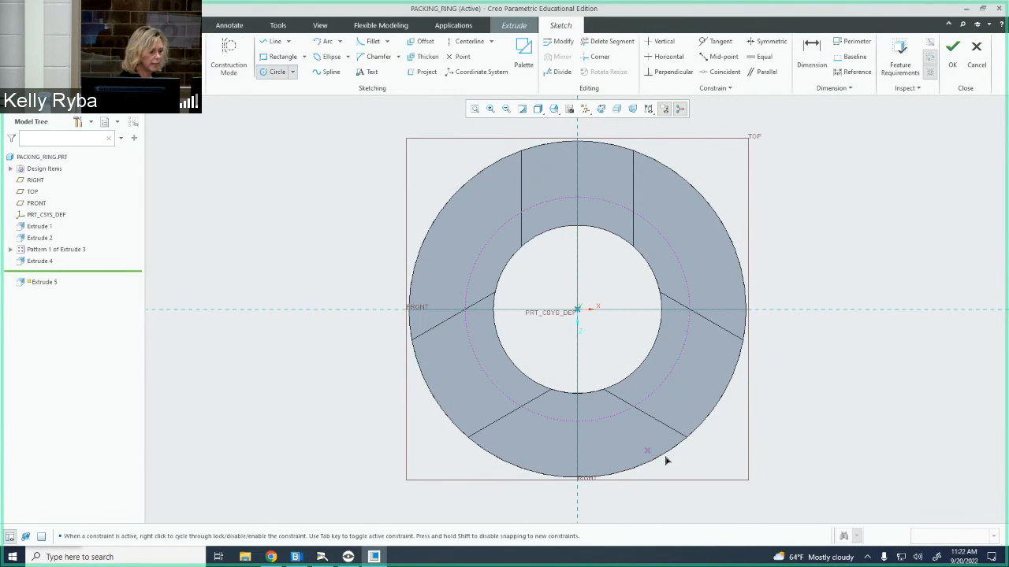
left_click(577, 424)
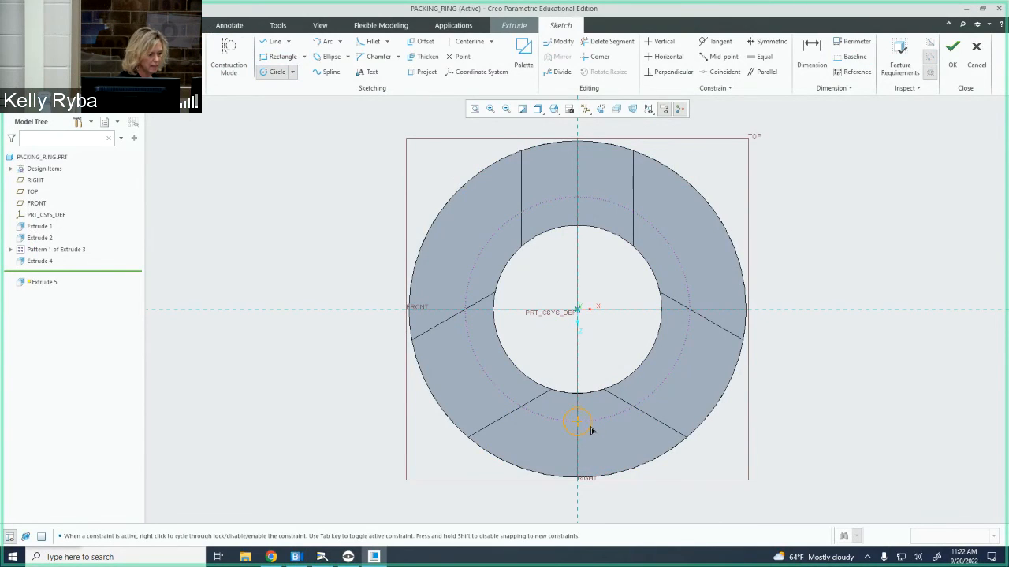
left_click(590, 430)
middle_click(588, 376)
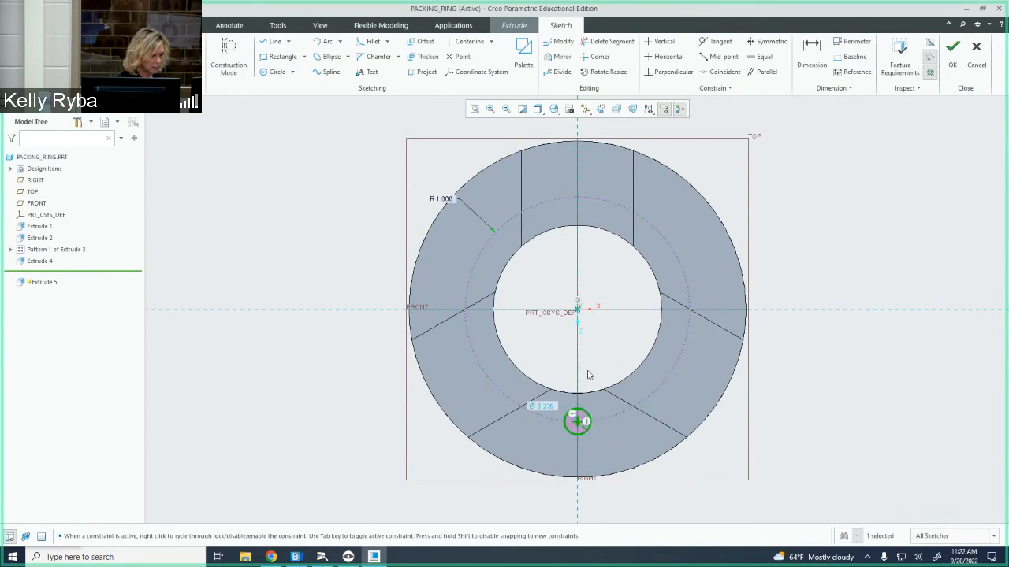
- Set the small hole circle's diameter to 0.25 in
double_click(544, 406)
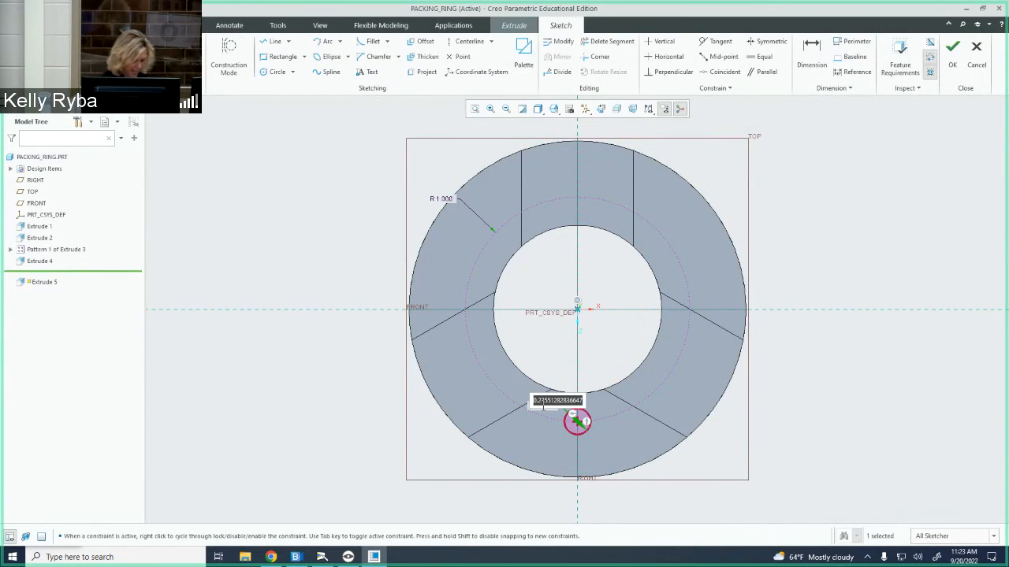
type(".25")
key("Return")
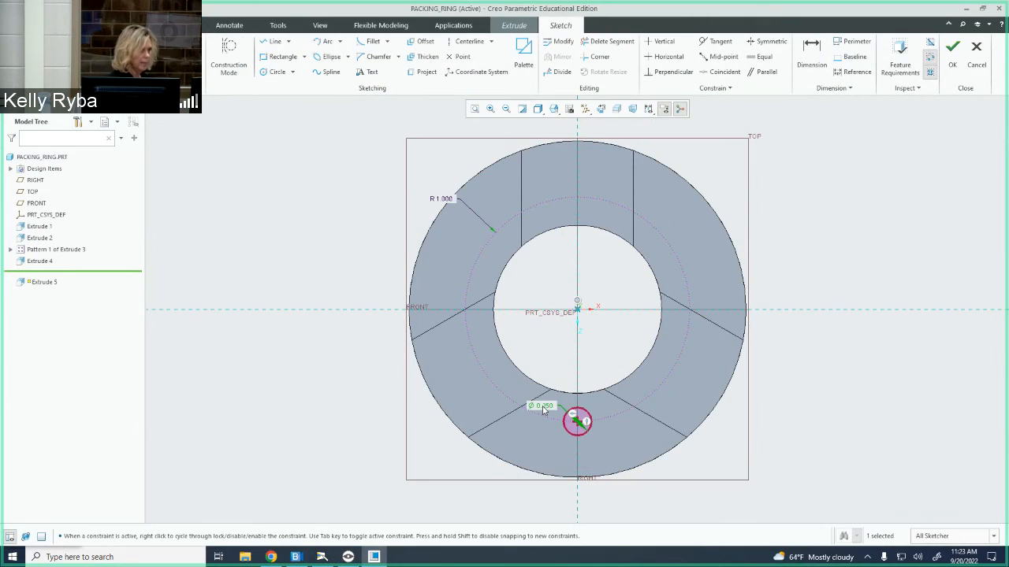
left_click(781, 429)
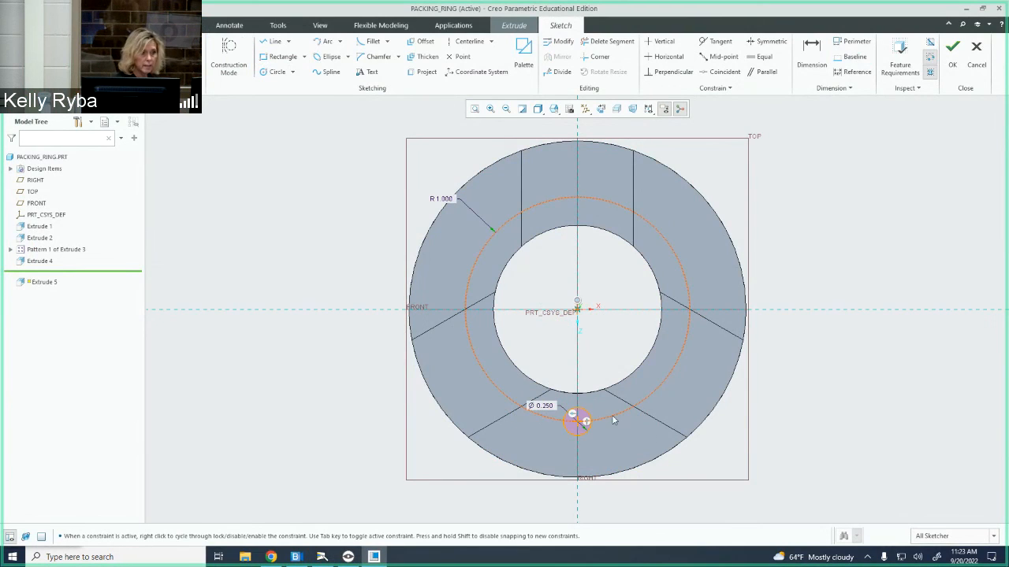
- Check the hole sketch against the feature requirements and finish it
left_click(900, 59)
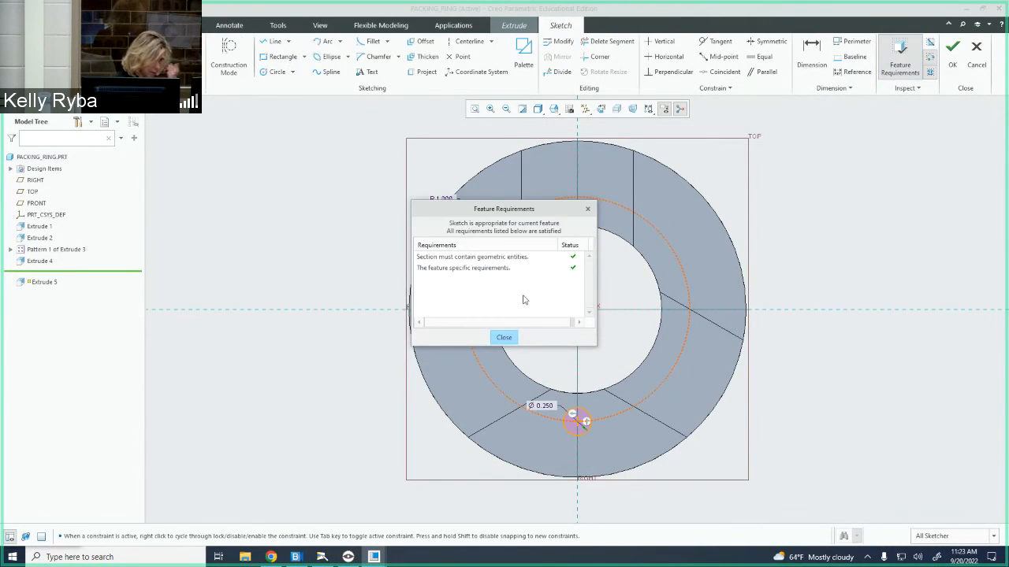
left_click(513, 338)
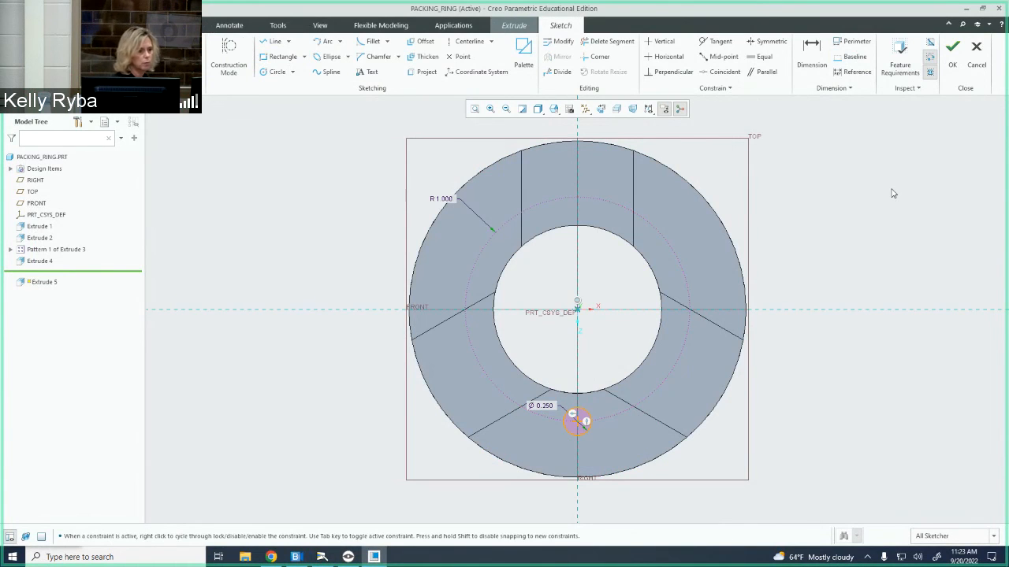
left_click(953, 50)
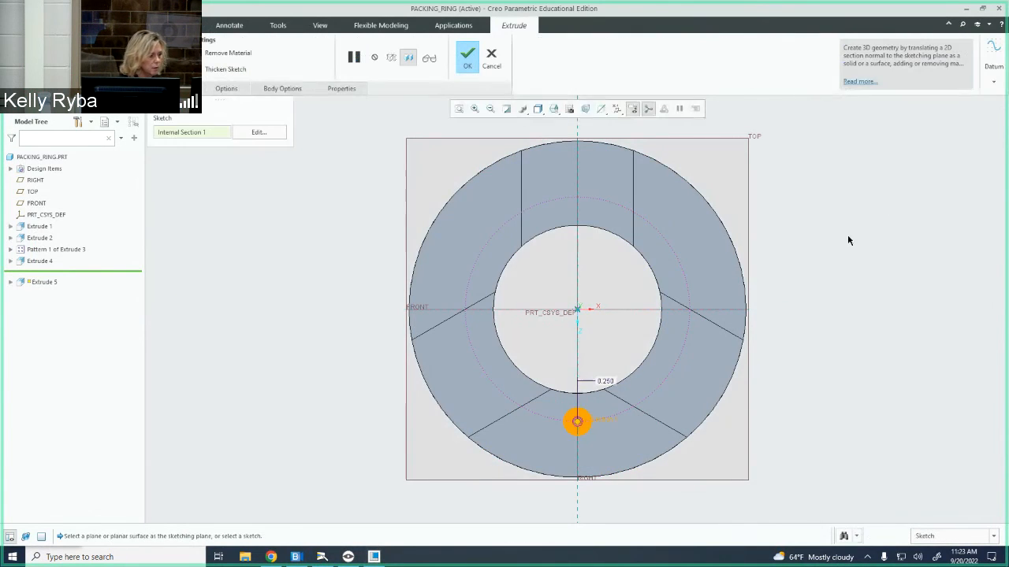
- Cut the small circle 0.5 in deep into the ring with Remove Material, reversing the depth direction into the solid
middle_click_drag(545, 199, 584, 203)
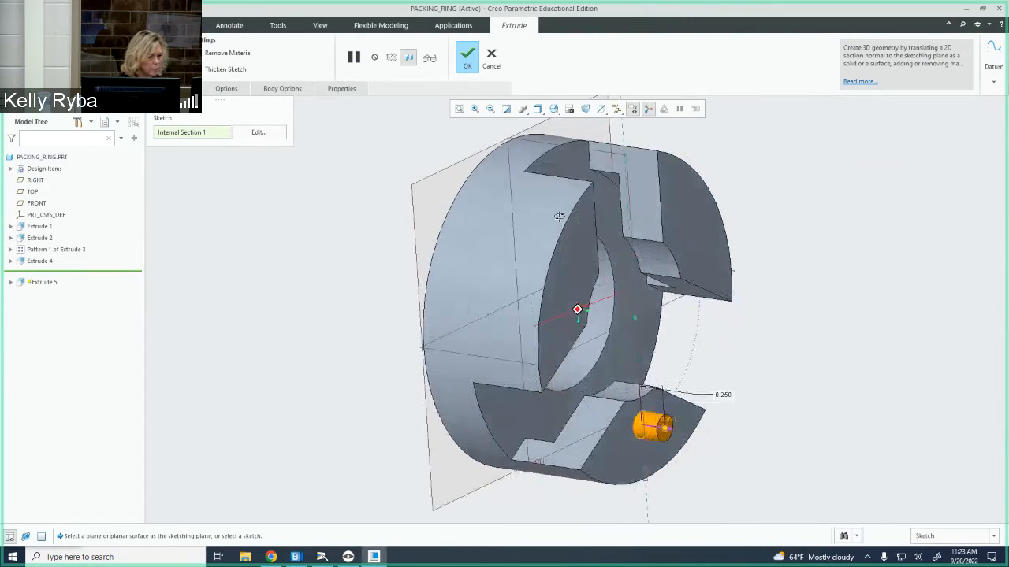
left_click(230, 54)
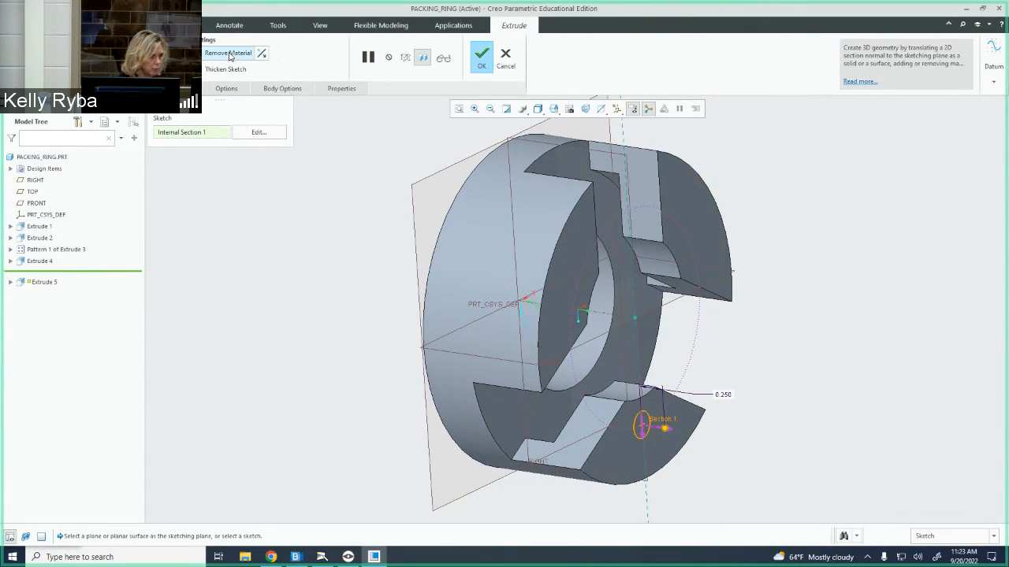
left_click(178, 53)
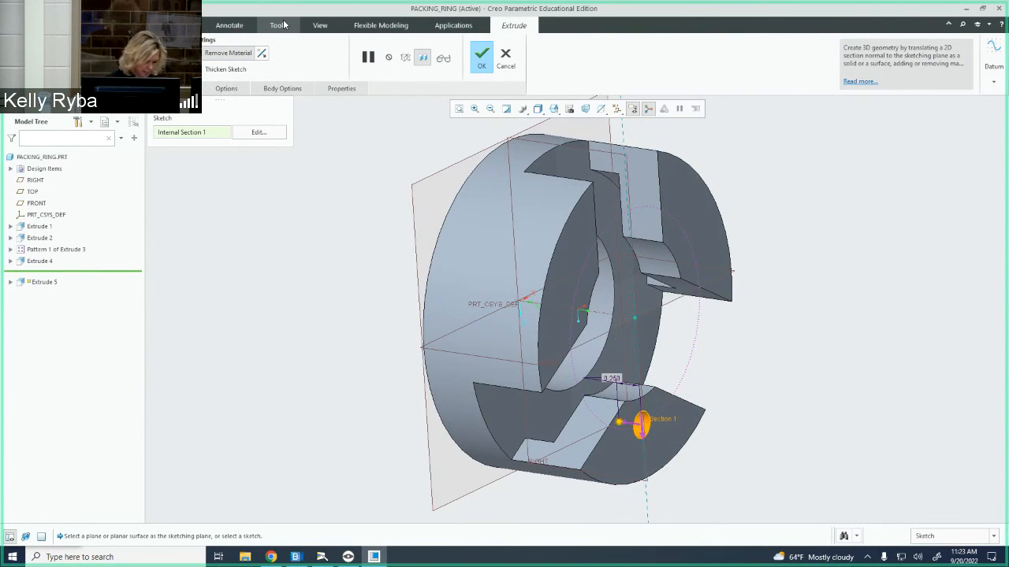
key("Return")
key("Return")
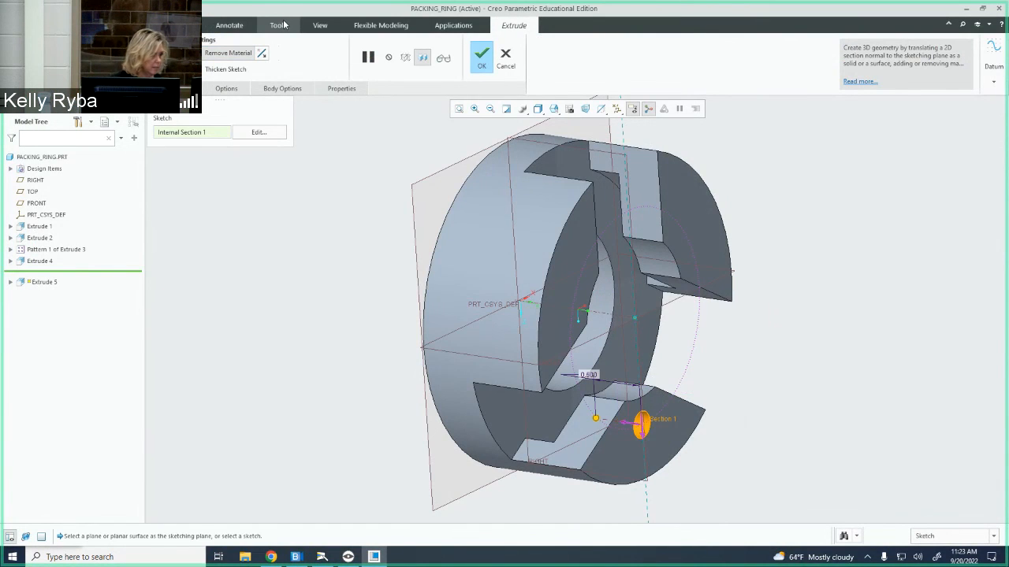
scroll(666, 177, "down", 2)
middle_click_drag(684, 306, 576, 345)
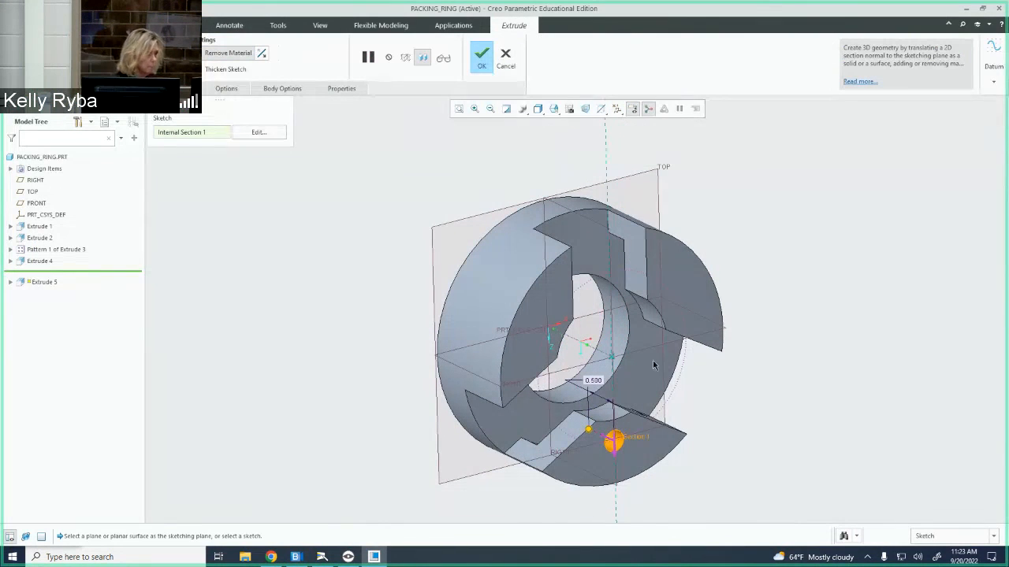
left_click(482, 56)
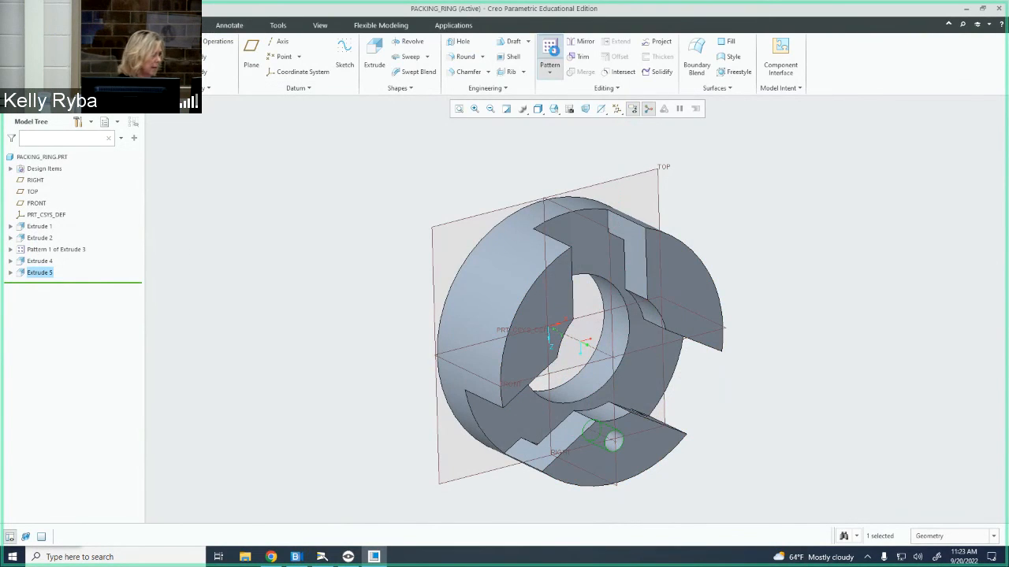
- Pattern the small hole around the ring's central axis with 3 members spaced 120° apart
left_click(550, 51)
left_click(30, 64)
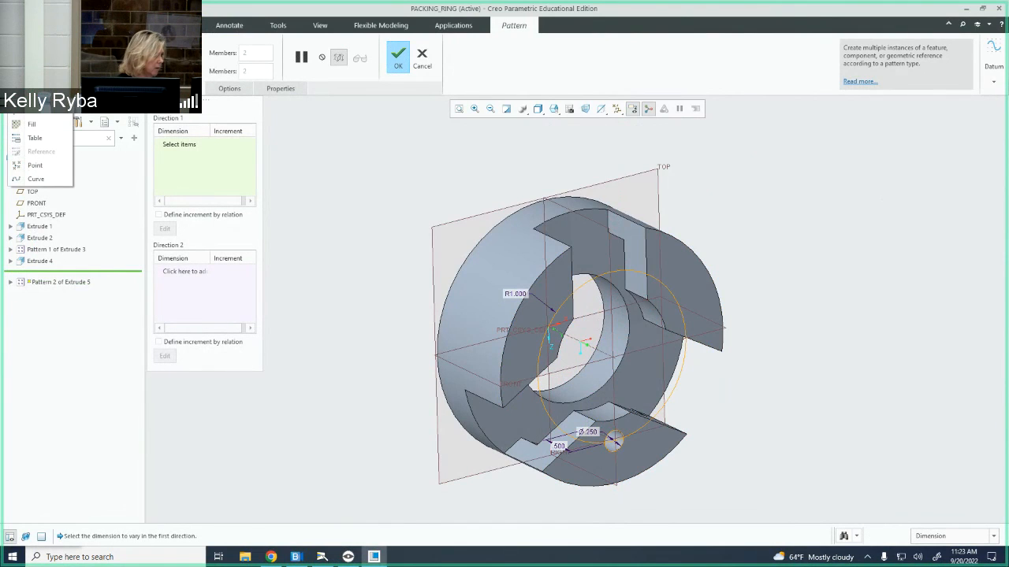
left_click(31, 110)
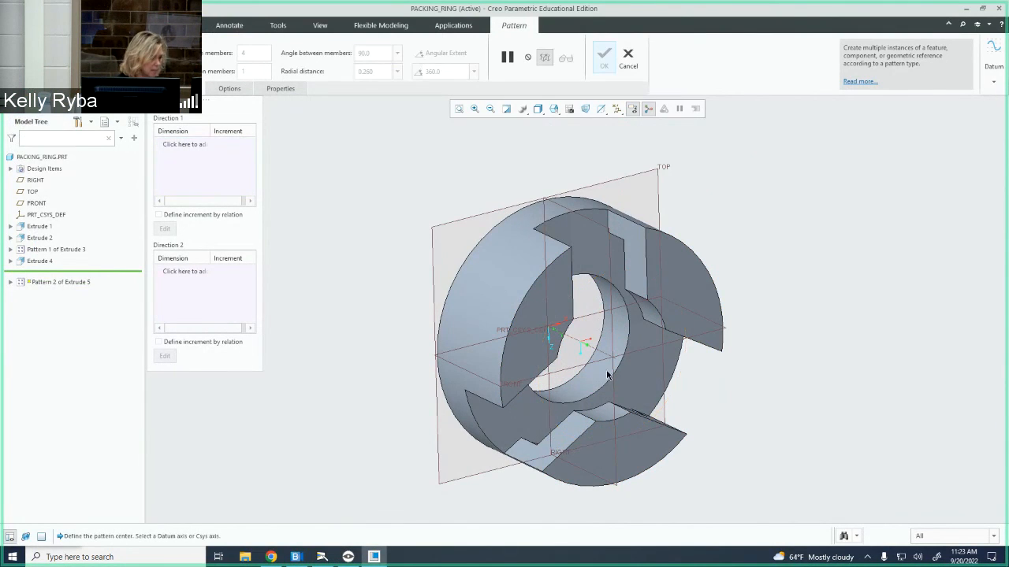
left_click(579, 339)
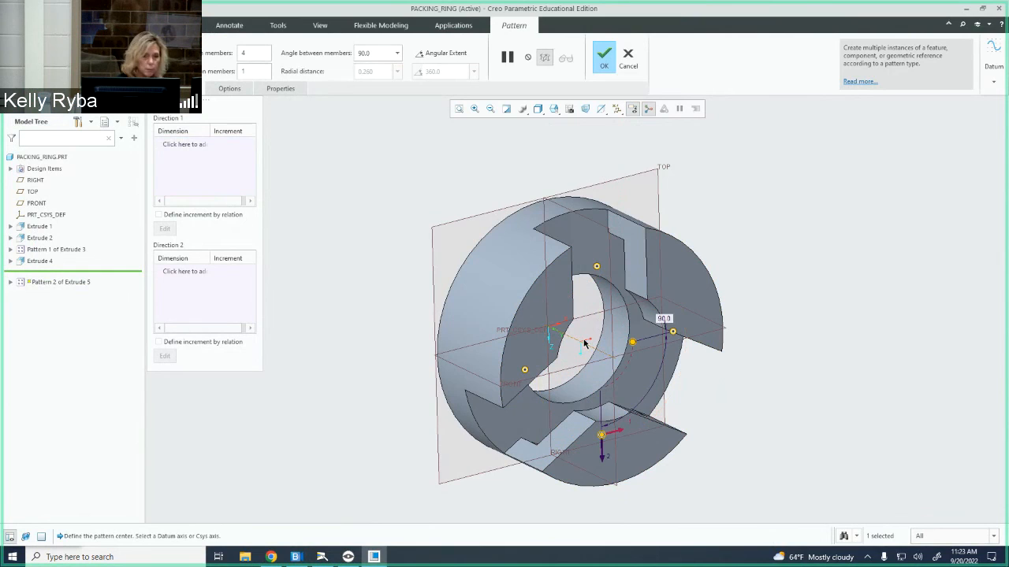
middle_click_drag(610, 335, 573, 326)
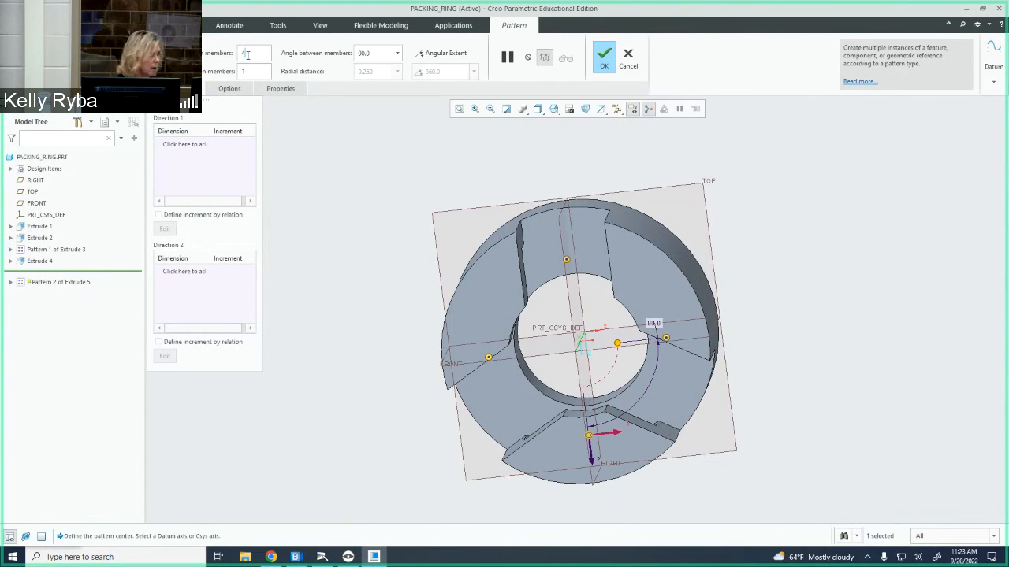
type("3")
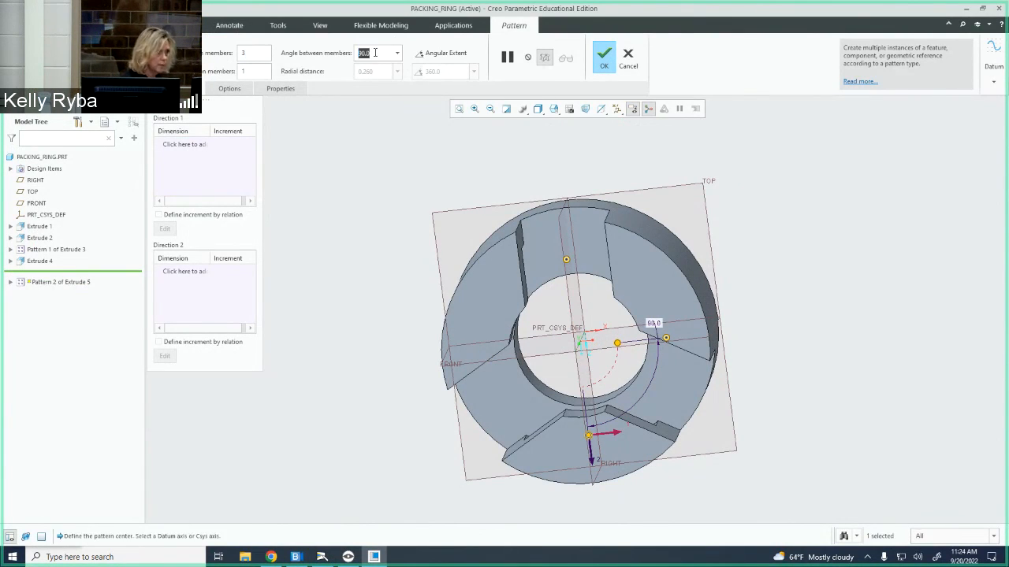
left_click(372, 53)
type("120")
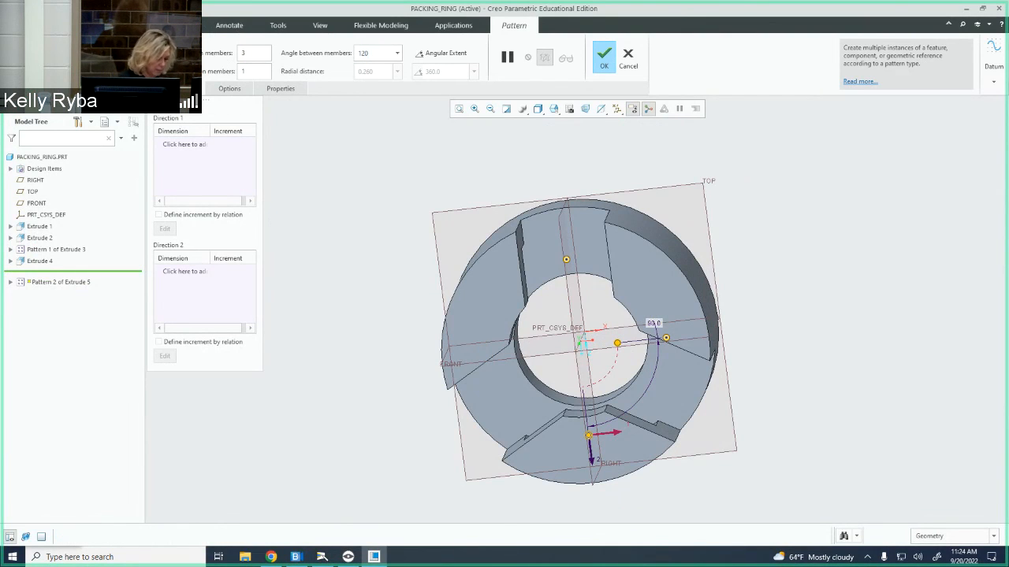
key("Return")
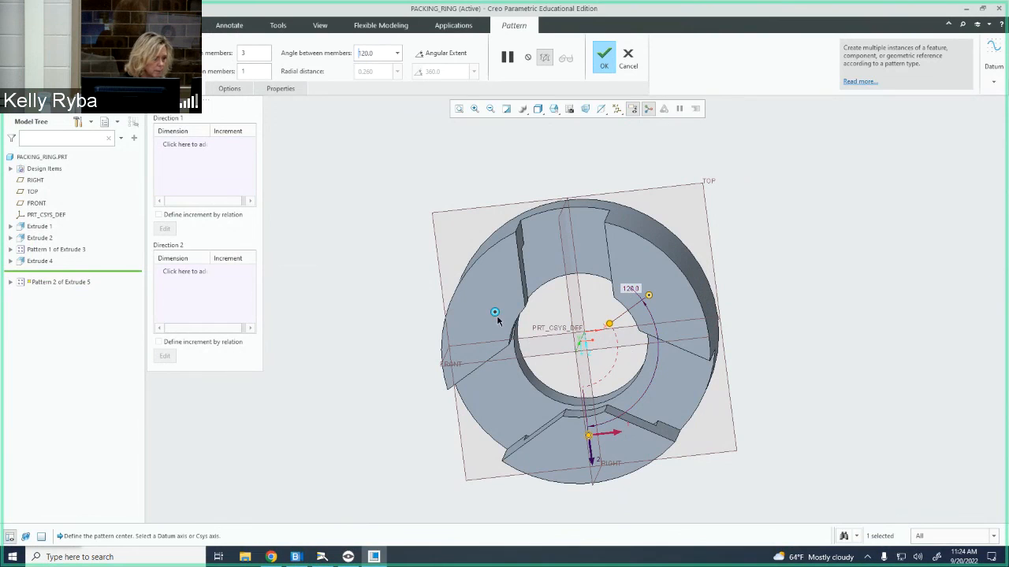
left_click(605, 66)
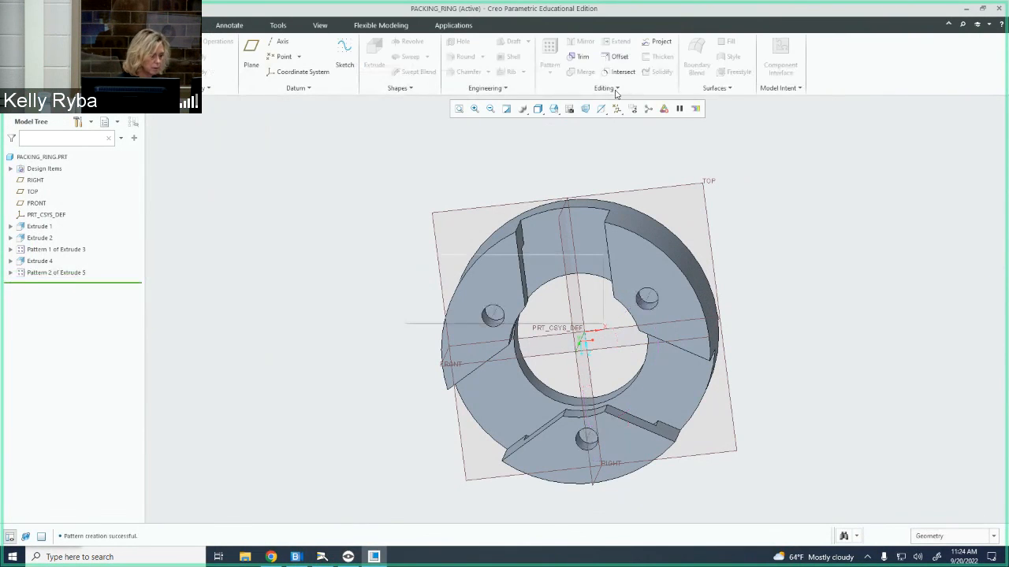
middle_click_drag(678, 220, 706, 260)
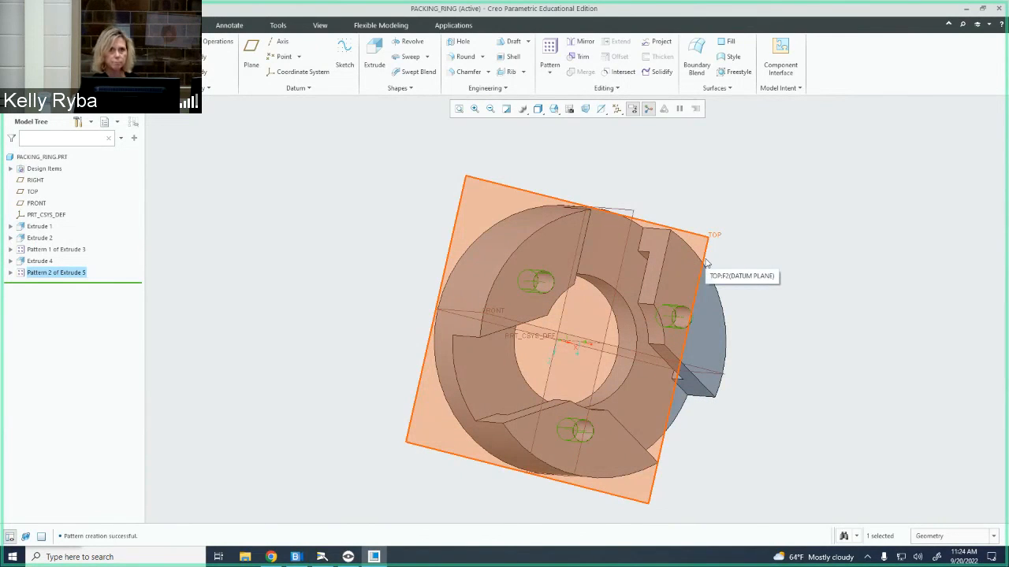
left_click(667, 169)
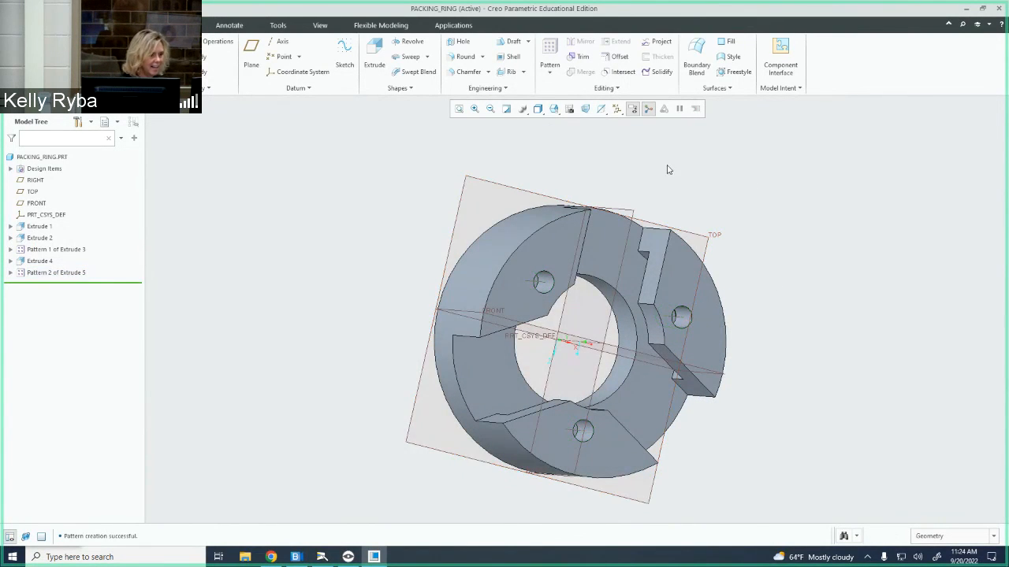
middle_click_drag(354, 221, 315, 197)
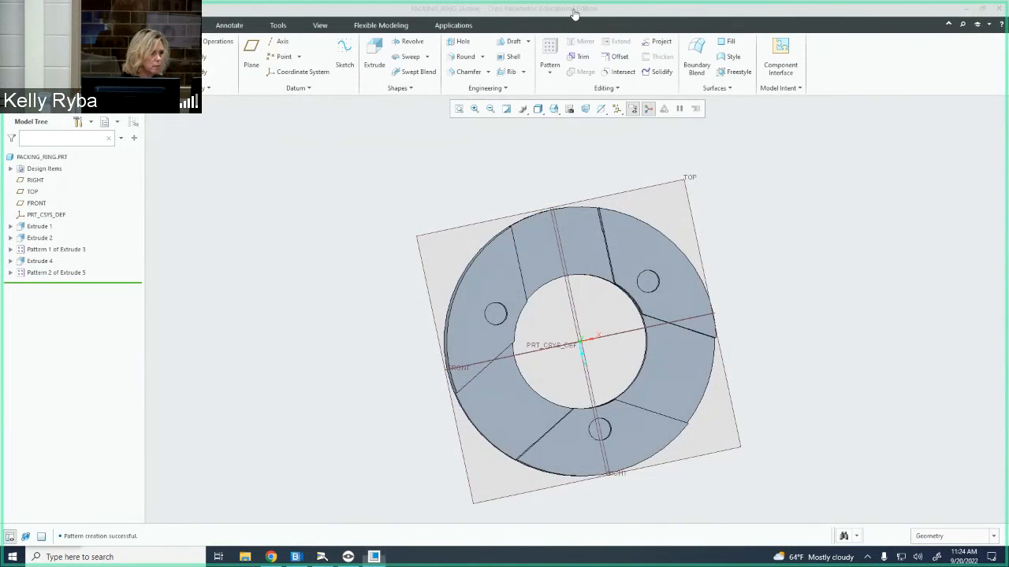